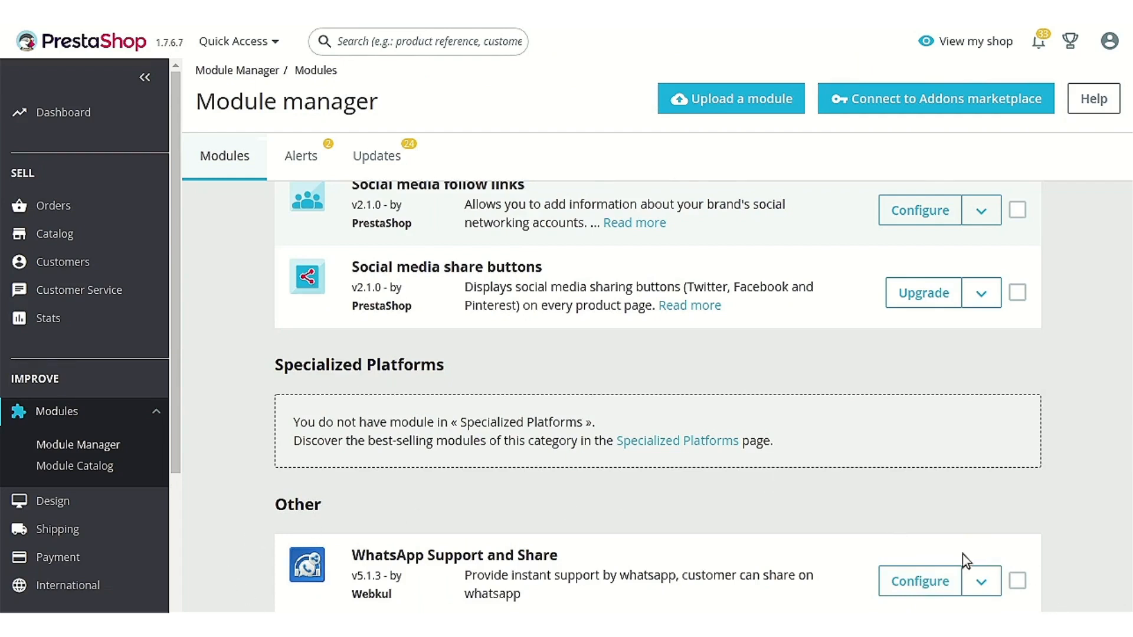
# Open the configuration of the WhatsApp Support and Share module and look through its settings sections
pyautogui.click(915, 584)
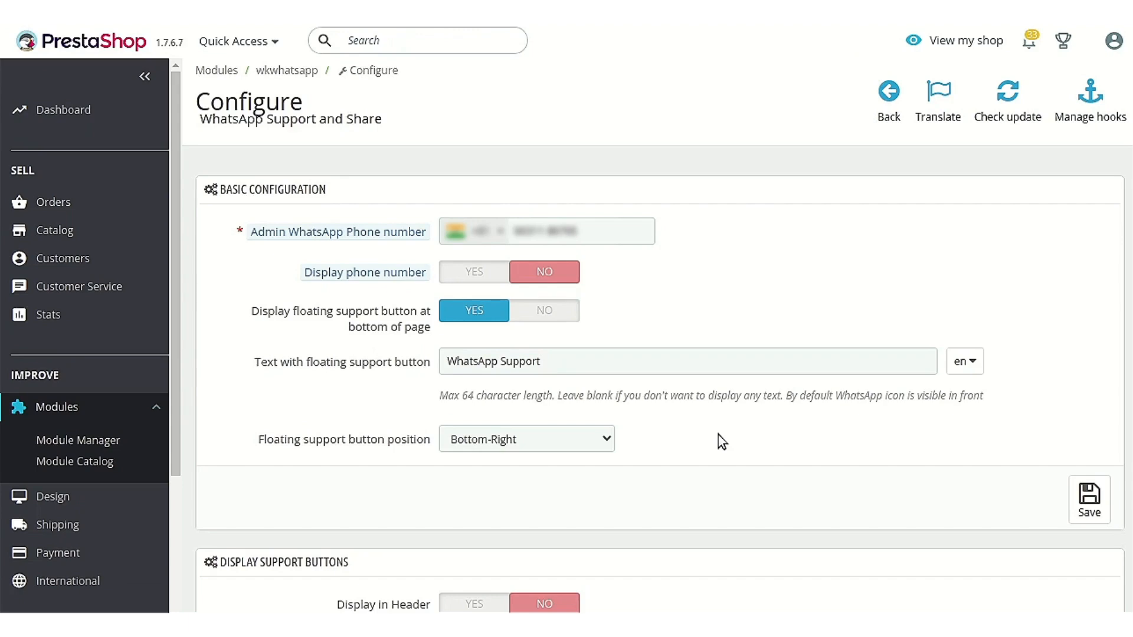
pyautogui.scroll(-12, 720, 441)
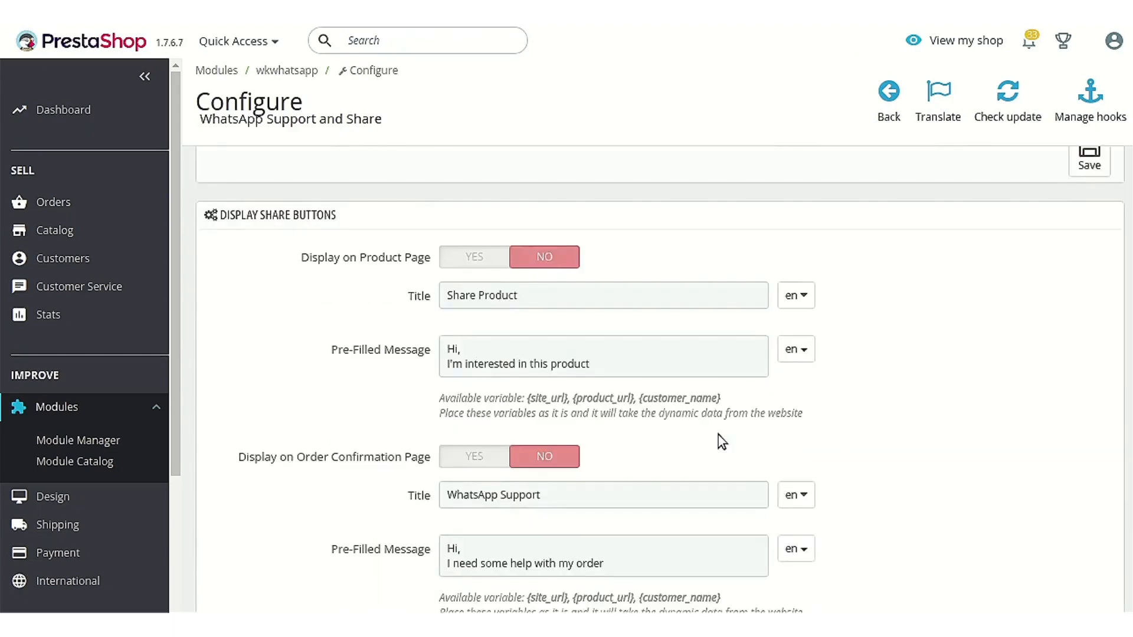
pyautogui.scroll(12, 720, 441)
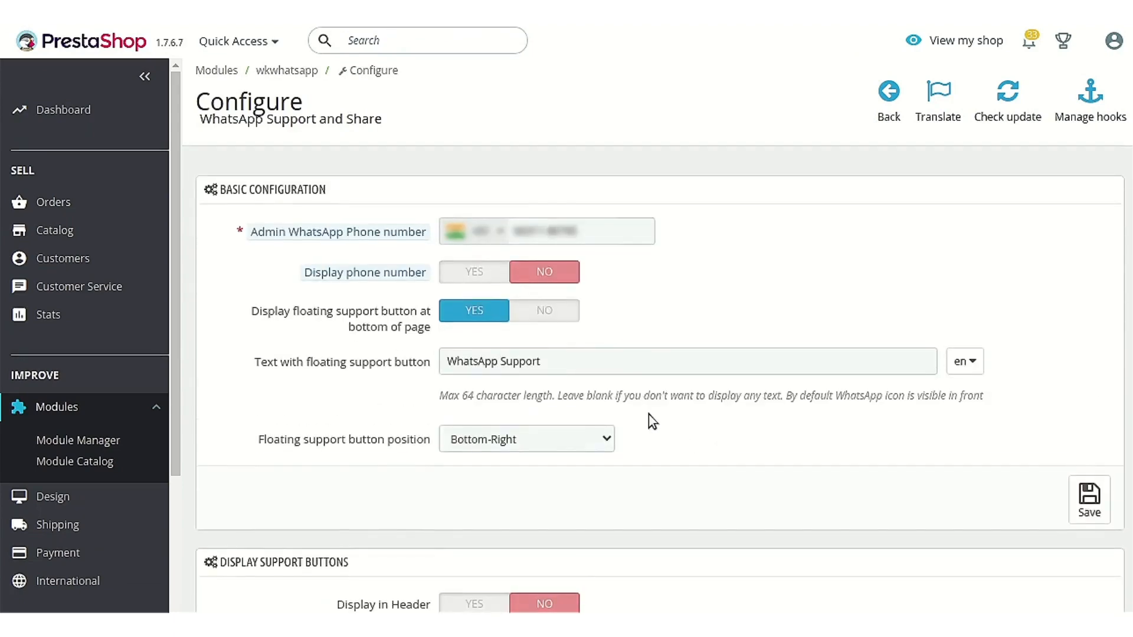
pyautogui.scroll(-3, 649, 419)
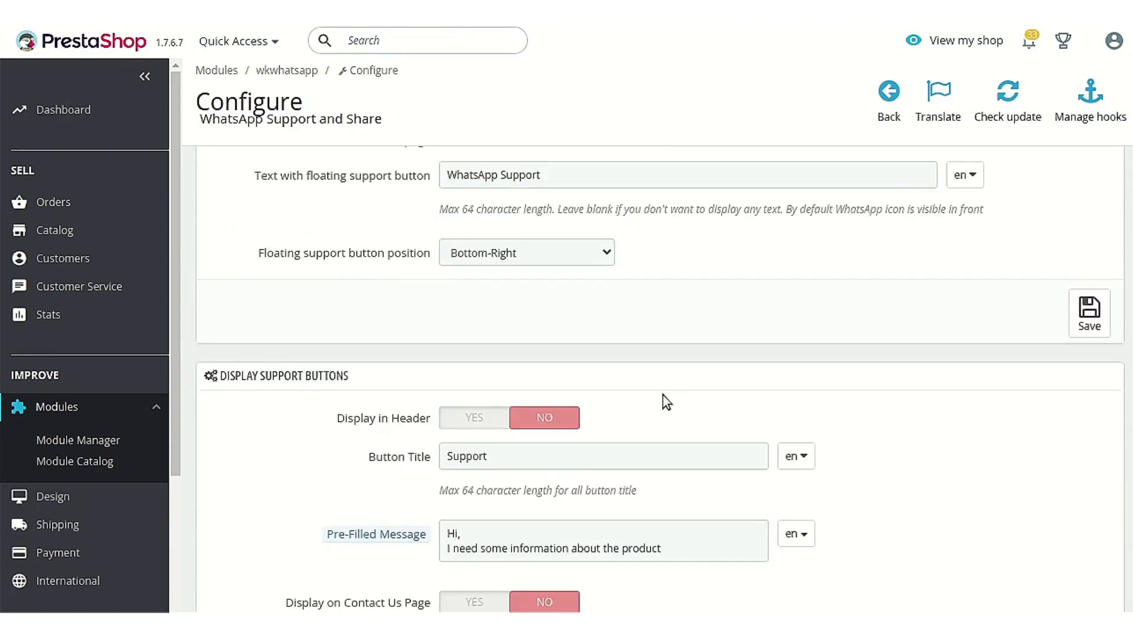
pyautogui.scroll(-10, 664, 395)
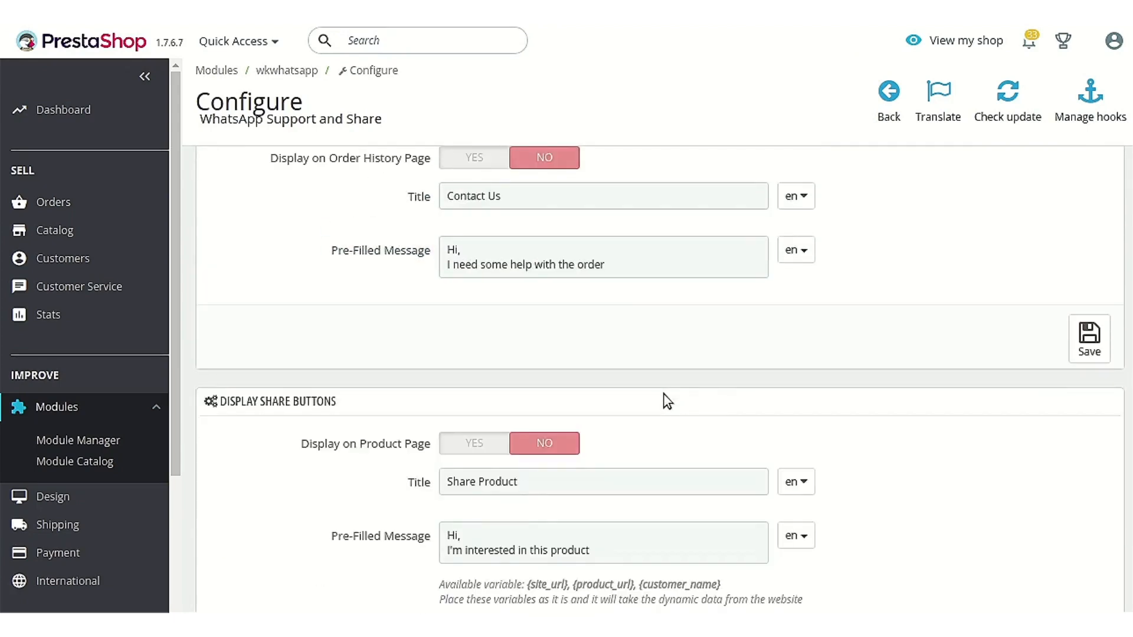
pyautogui.scroll(11, 667, 401)
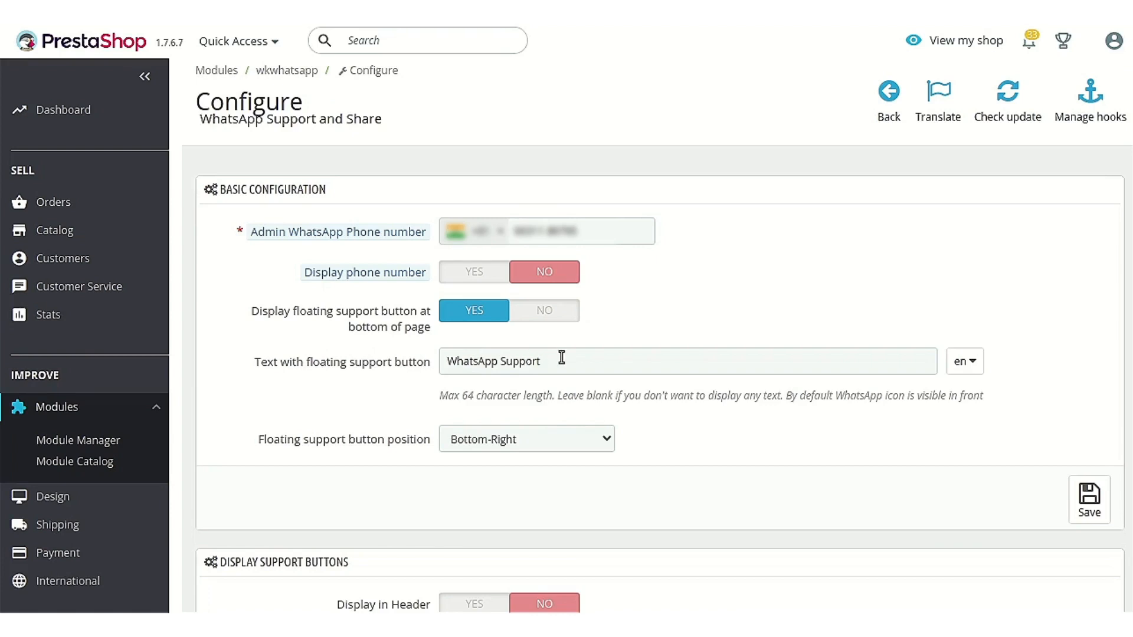
# Inspect the floating support button's text and the available position options in the basic configuration
pyautogui.click(564, 359)
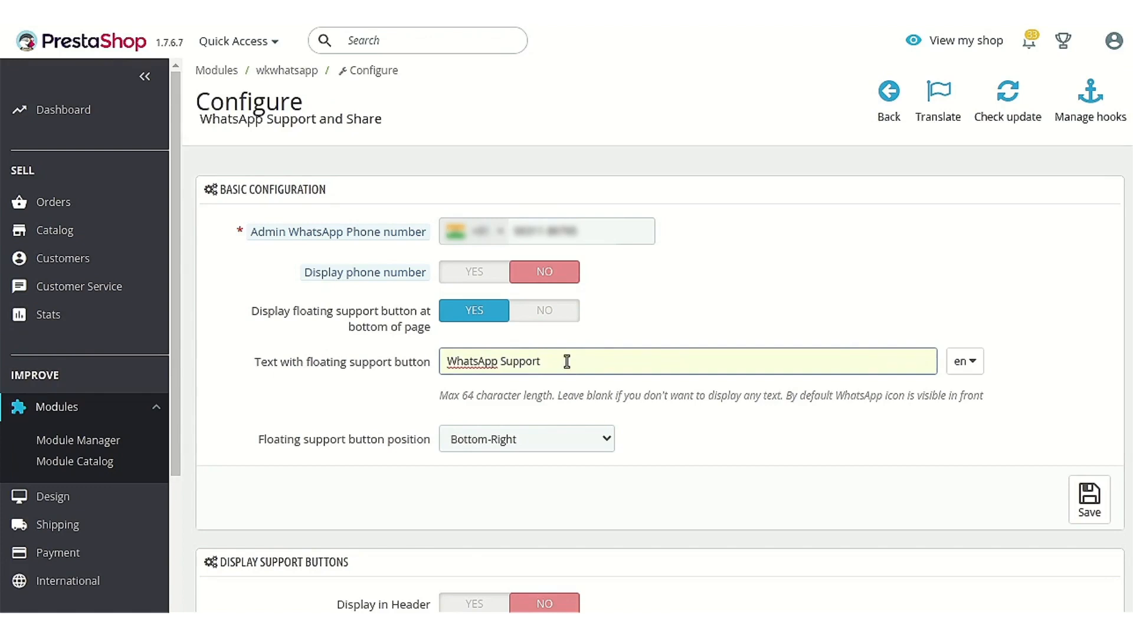
pyautogui.click(602, 445)
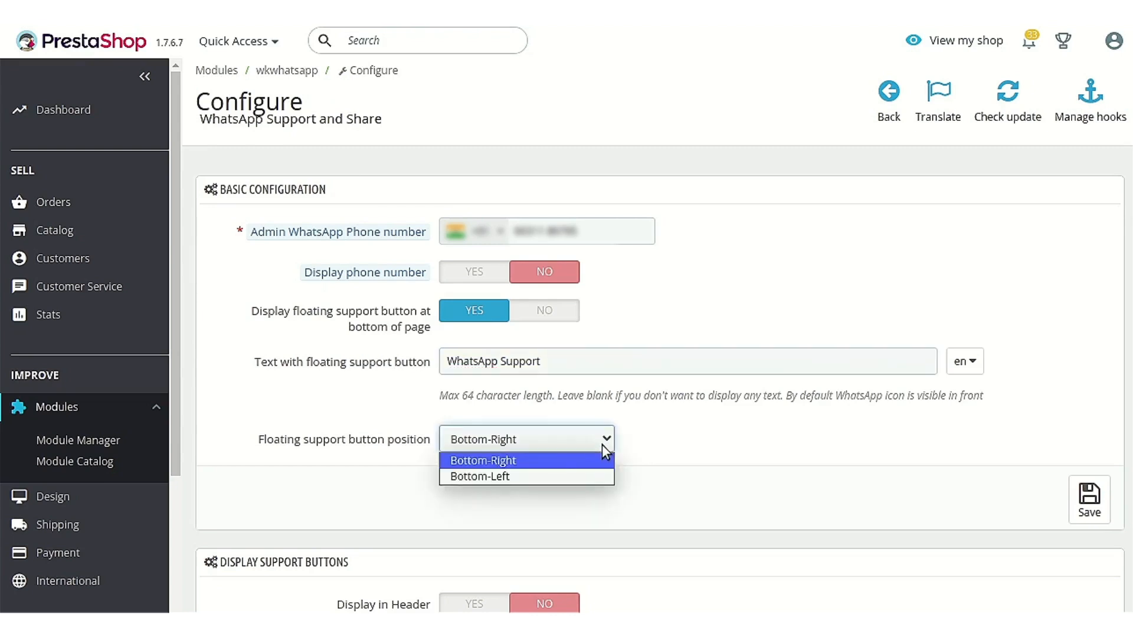
pyautogui.click(772, 435)
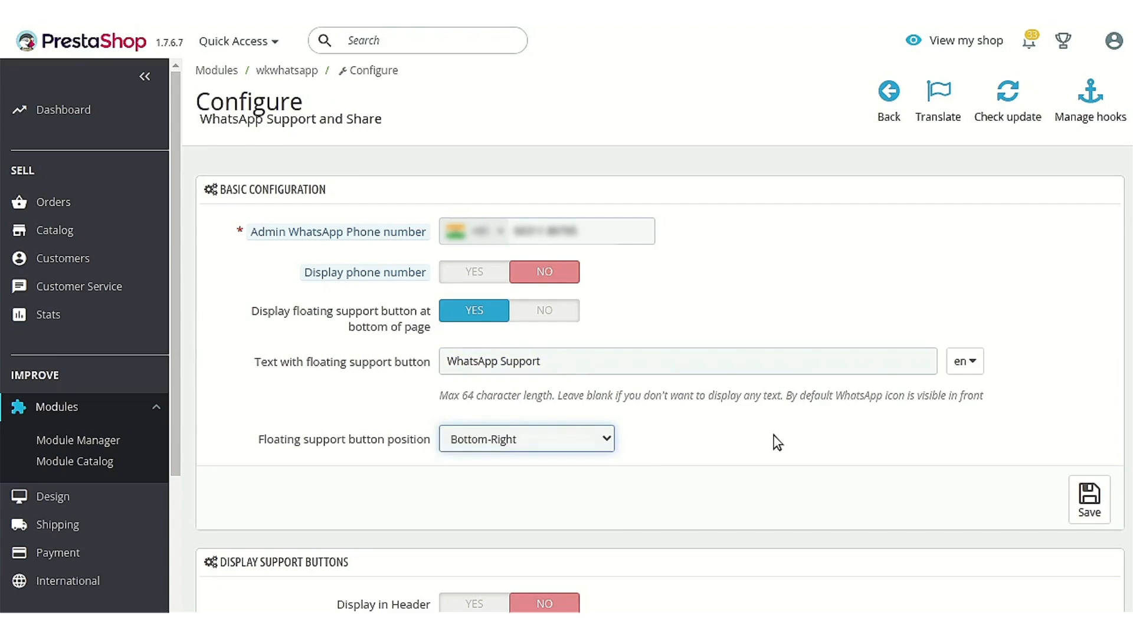
# Enable the WhatsApp support button's display in the header and save the configuration
pyautogui.scroll(-3, 773, 435)
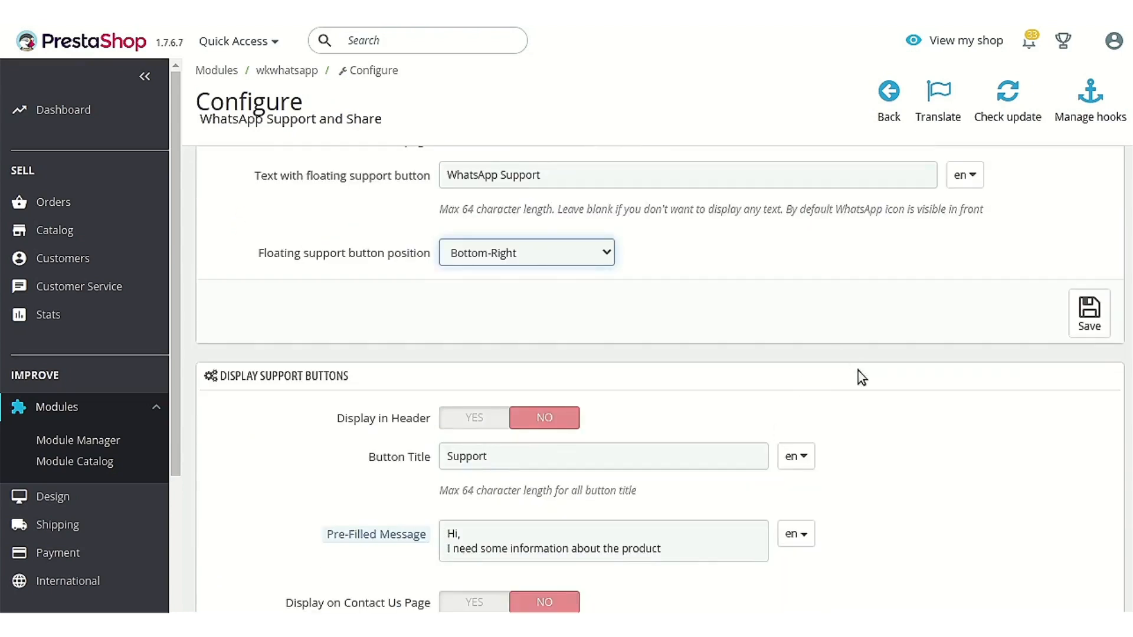
pyautogui.click(863, 388)
pyautogui.scroll(-3, 859, 430)
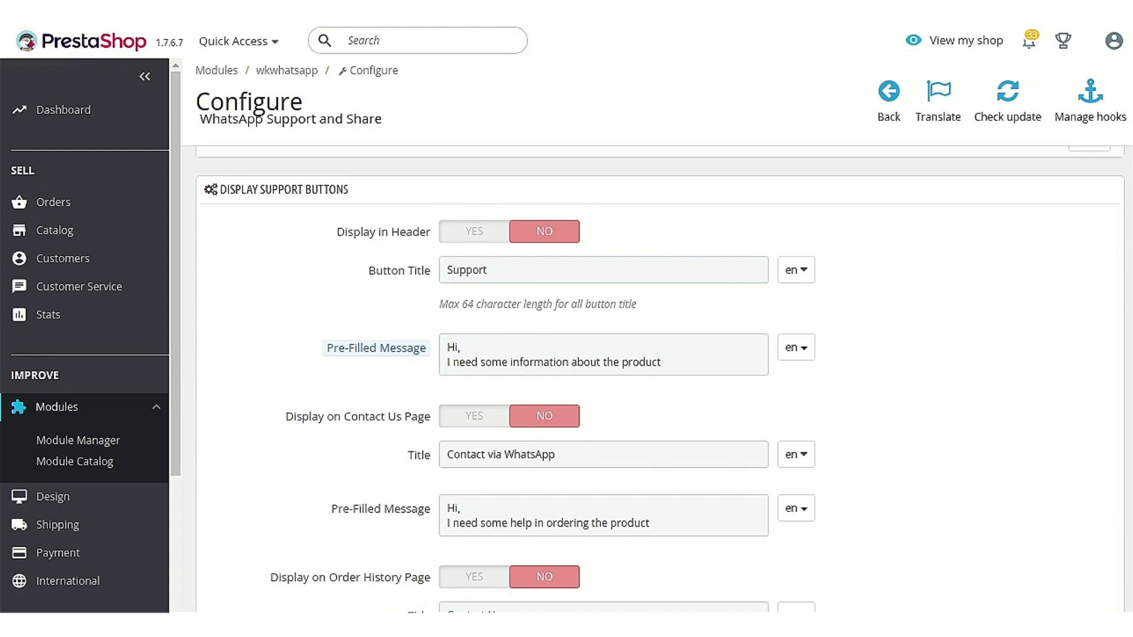
pyautogui.scroll(-5, 505, 543)
pyautogui.scroll(-5, 508, 352)
pyautogui.scroll(9, 505, 536)
pyautogui.scroll(2, 506, 538)
pyautogui.click(469, 232)
pyautogui.scroll(-3, 885, 471)
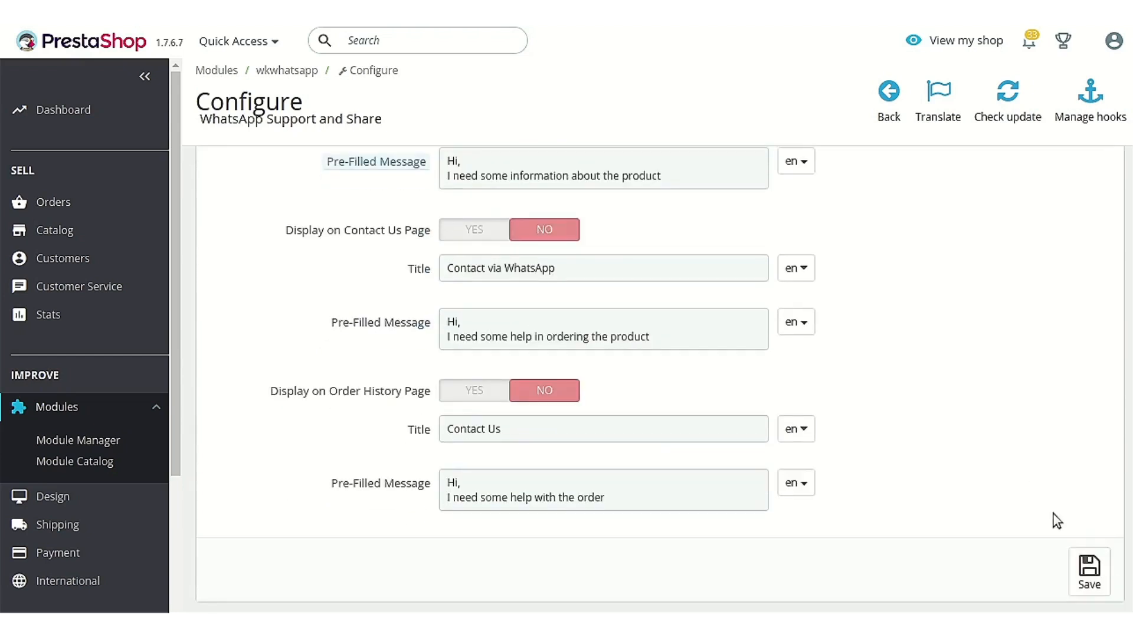
pyautogui.click(1091, 574)
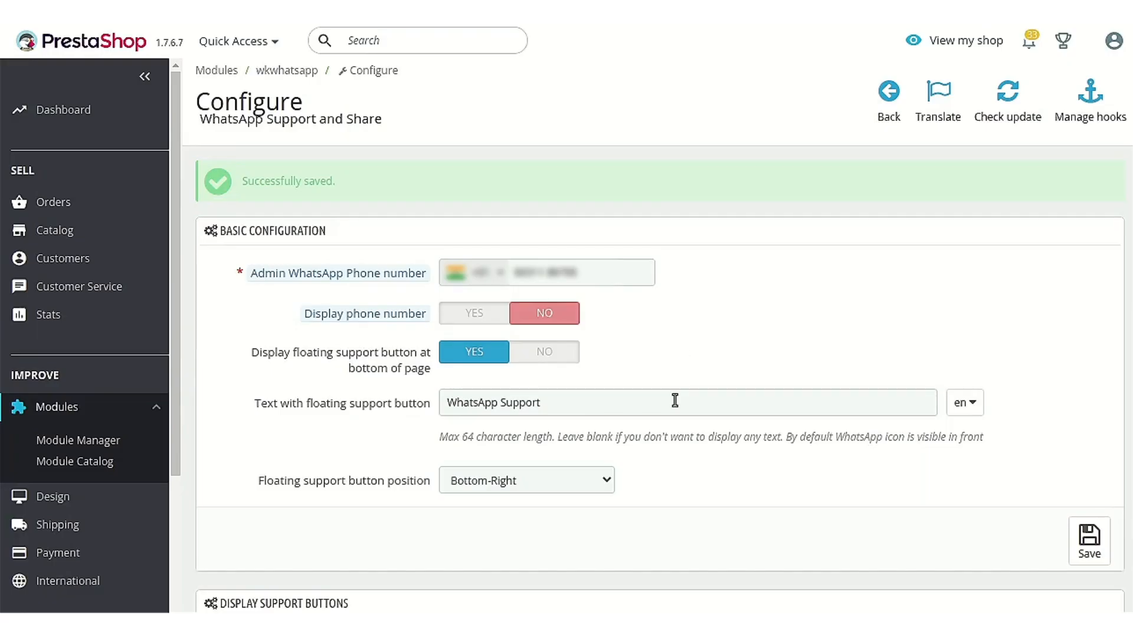
# Switch to the storefront and try the WhatsApp Support button in the header
pyautogui.scroll(-8, 675, 401)
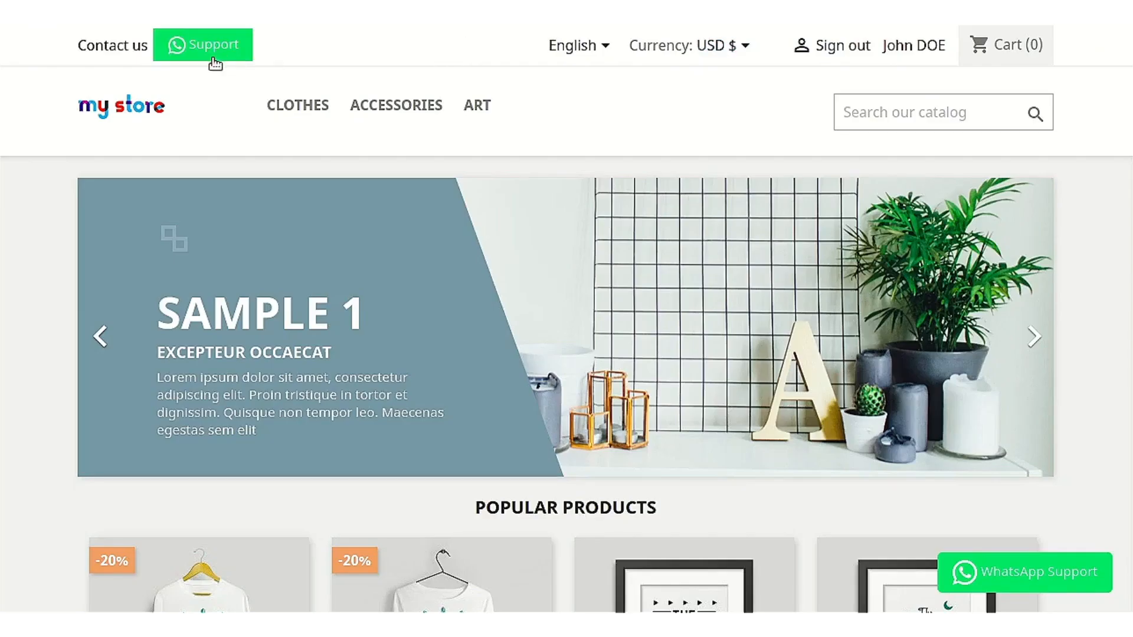
pyautogui.click(216, 60)
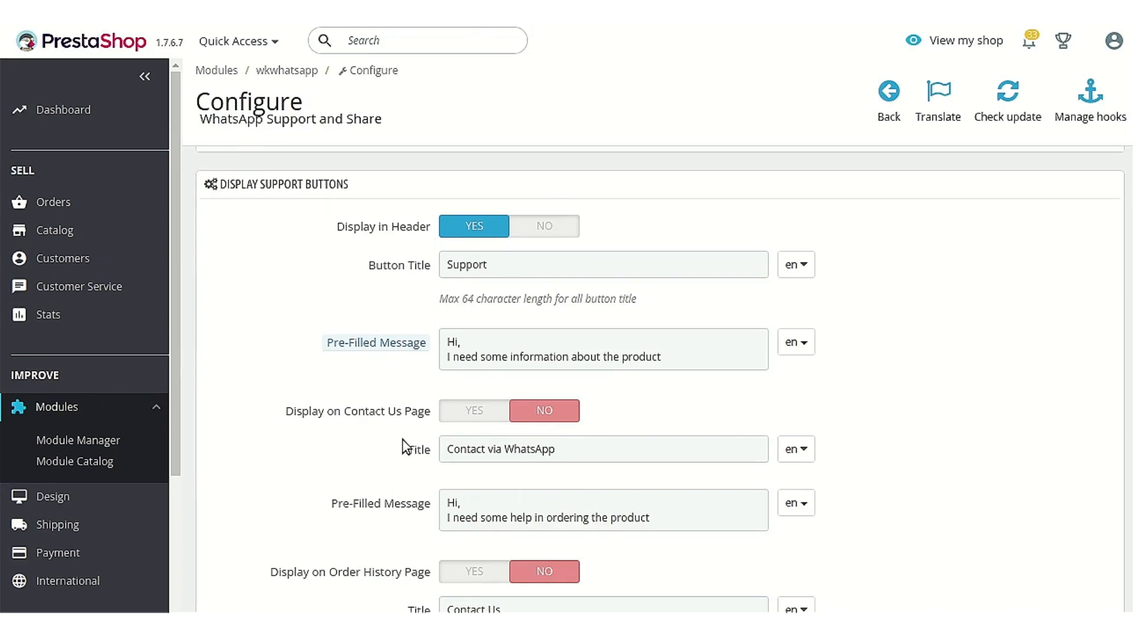
# Enable the support button on the order history page and the share button on the product page, and save the configuration
pyautogui.scroll(-3, 590, 416)
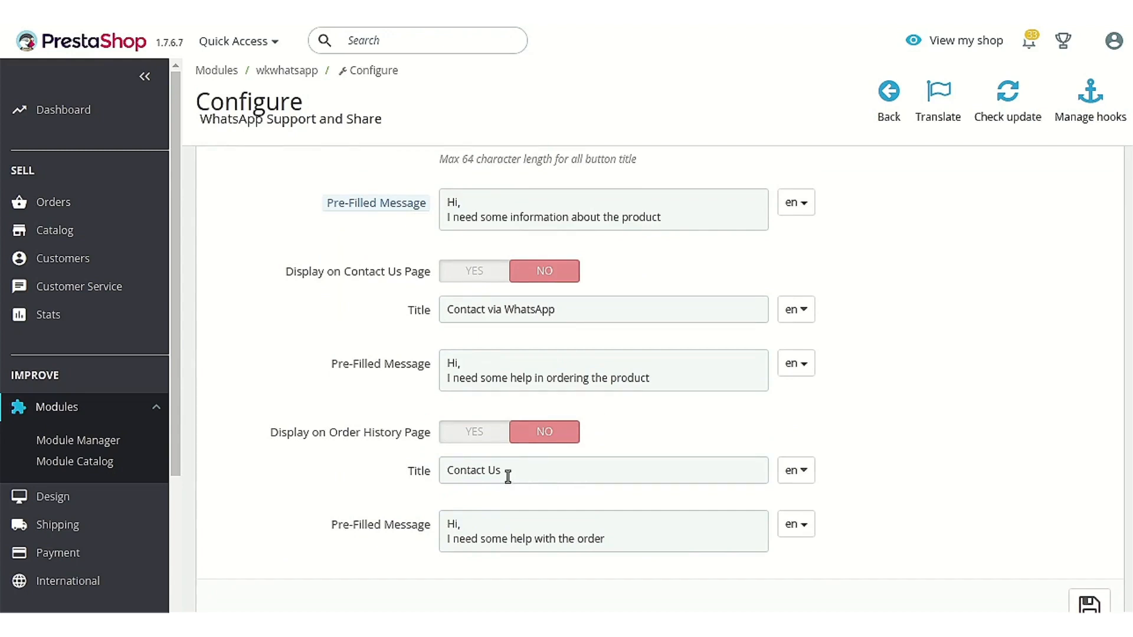
pyautogui.click(487, 433)
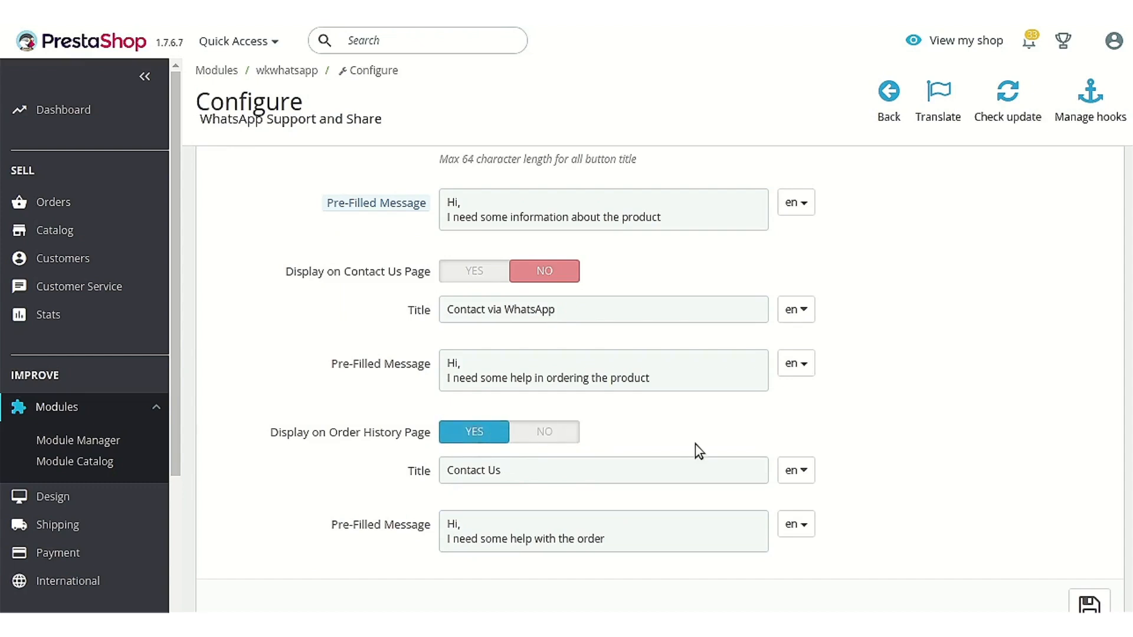
pyautogui.scroll(-5, 698, 451)
pyautogui.scroll(-3, 696, 450)
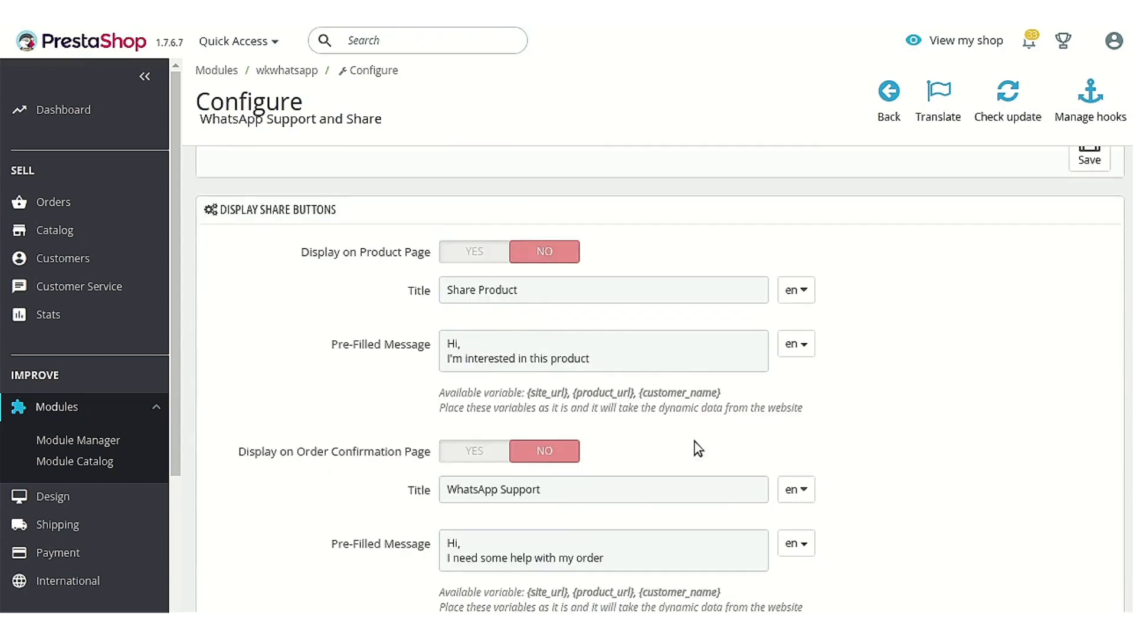
pyautogui.click(459, 252)
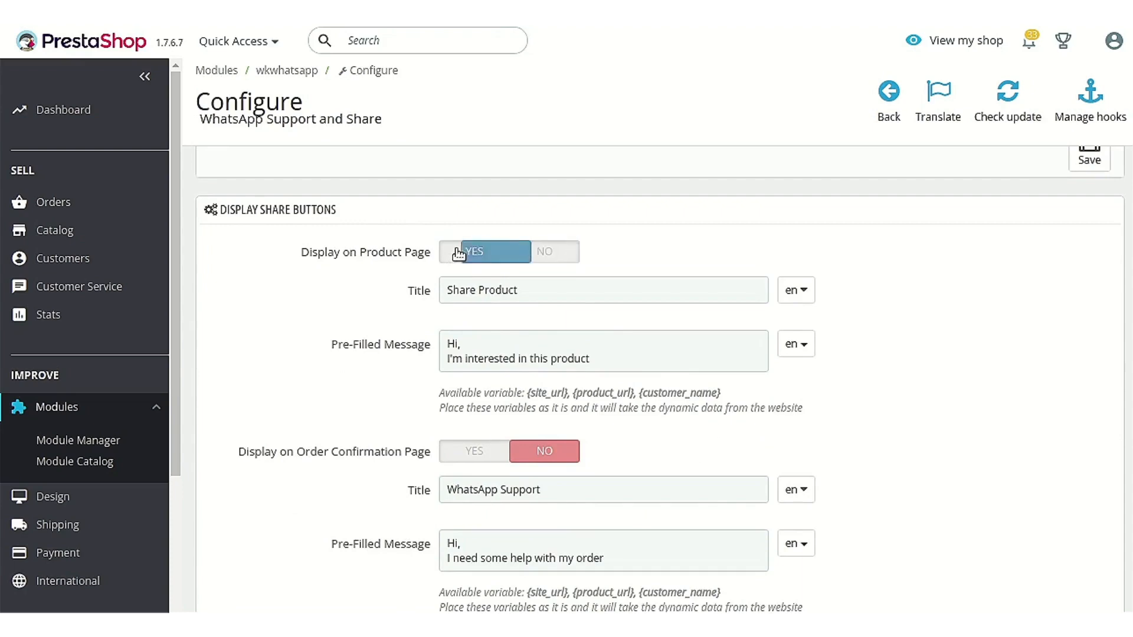
pyautogui.scroll(-5, 1011, 306)
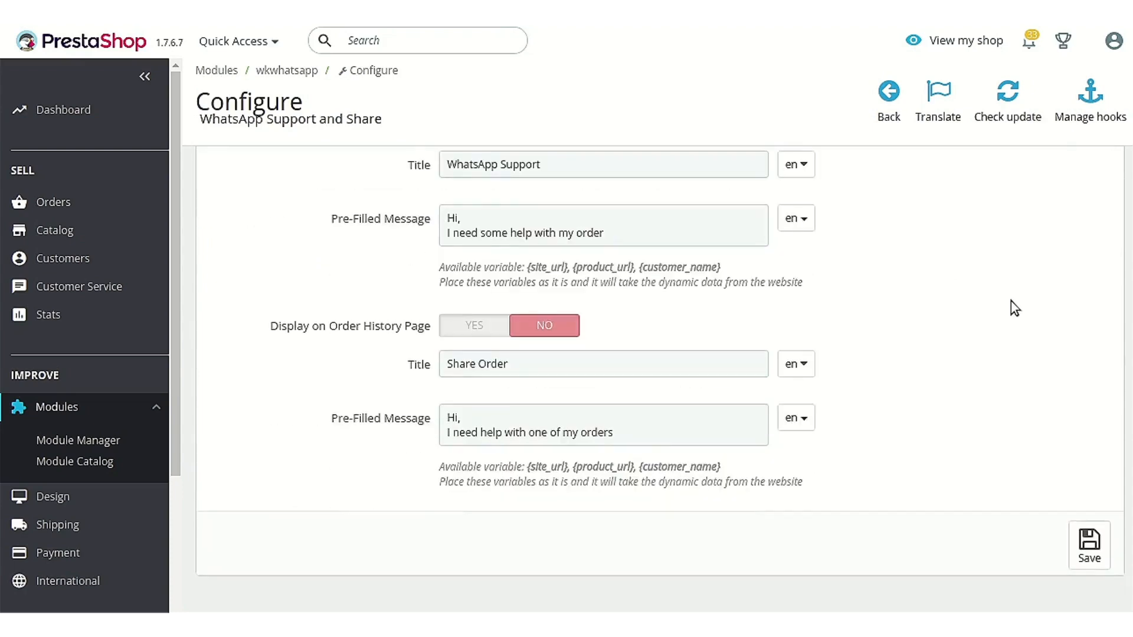
pyautogui.click(1098, 548)
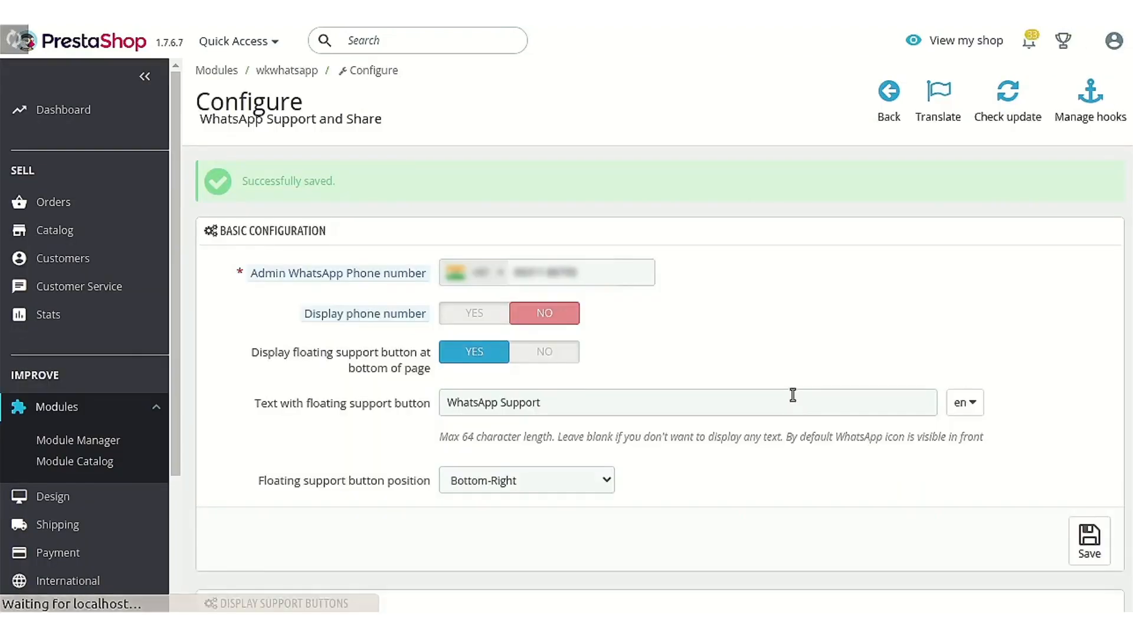
# Switch to the storefront and open the Hummingbird Printed Sweater's product page to view its sharing options
pyautogui.scroll(-15, 792, 395)
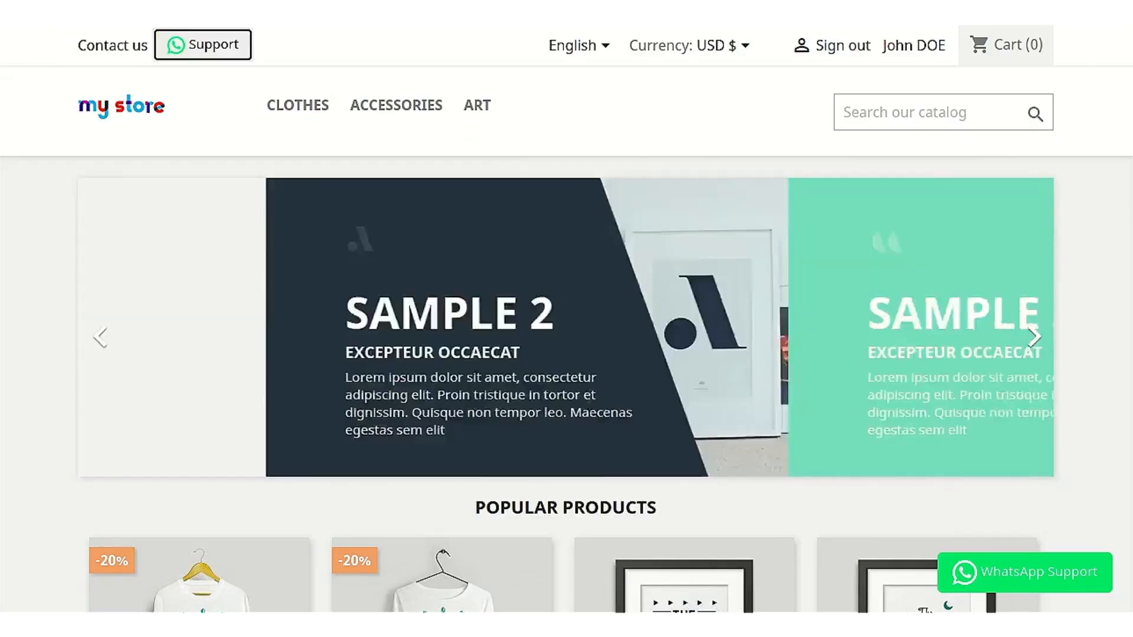
pyautogui.scroll(-4, 614, 392)
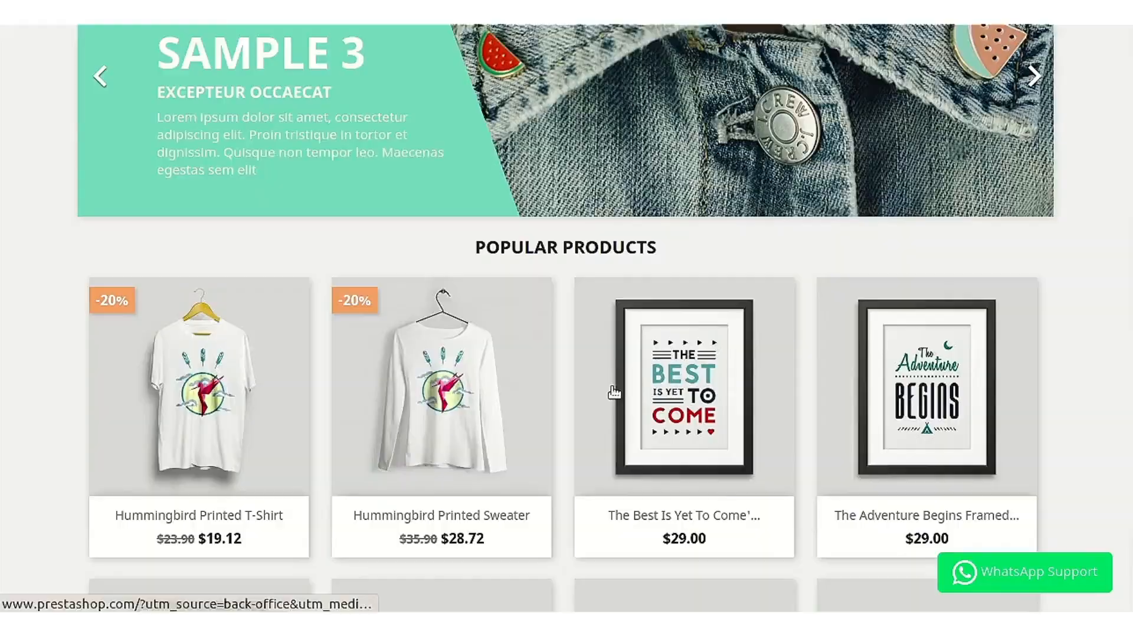
pyautogui.click(416, 366)
pyautogui.scroll(-5, 914, 371)
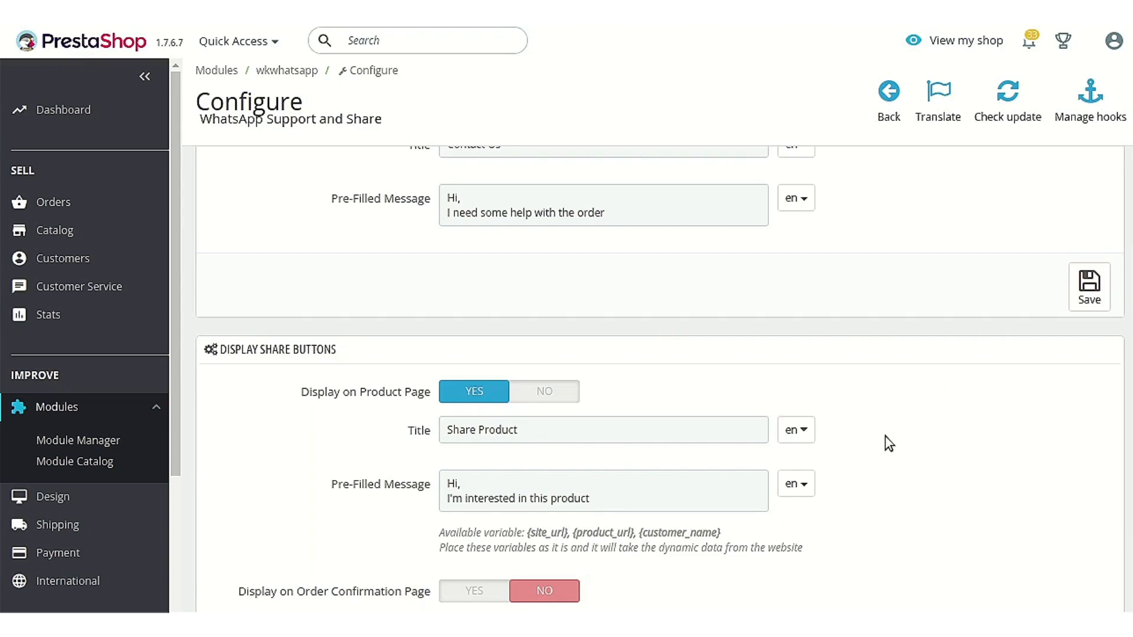
# Enable the WhatsApp share buttons on the order confirmation page and the order history page
pyautogui.scroll(-3, 885, 435)
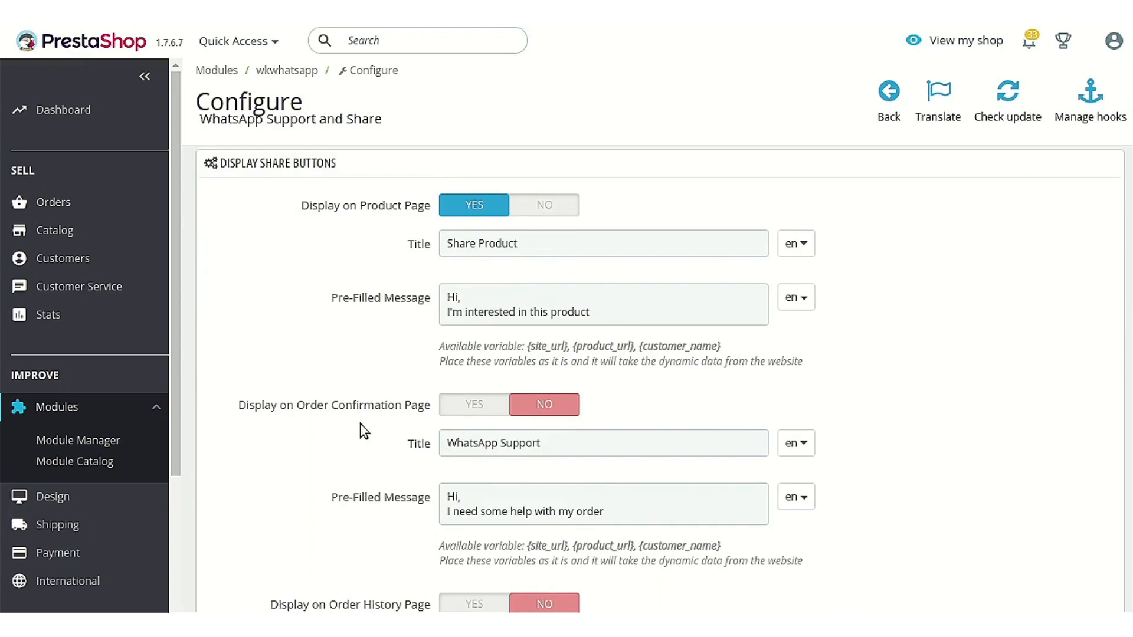
pyautogui.click(491, 406)
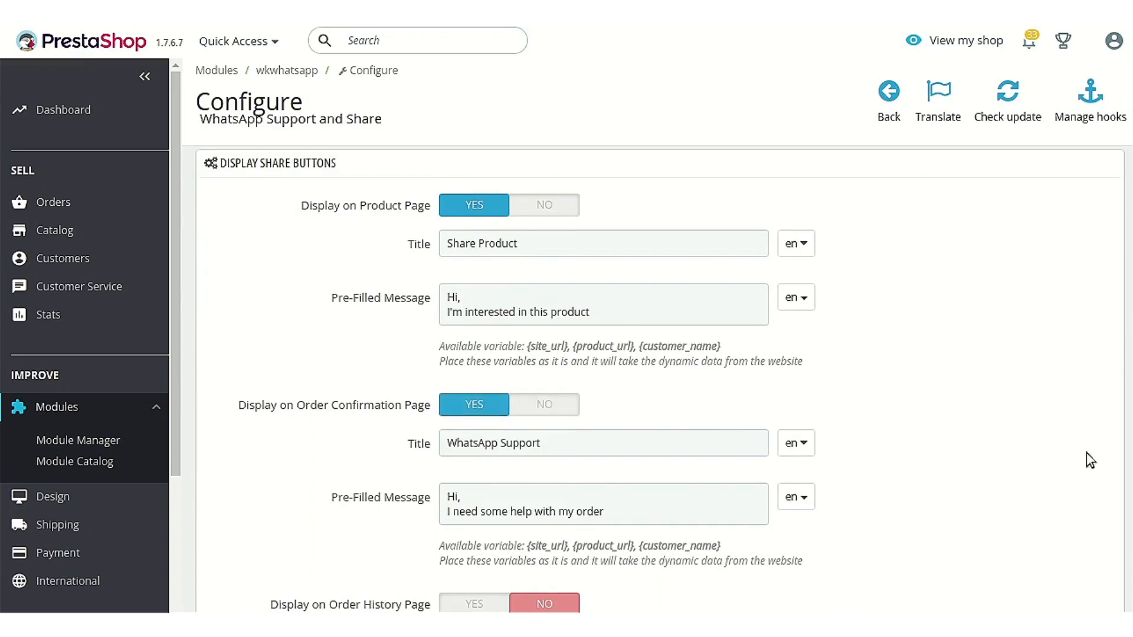
pyautogui.scroll(-4, 869, 421)
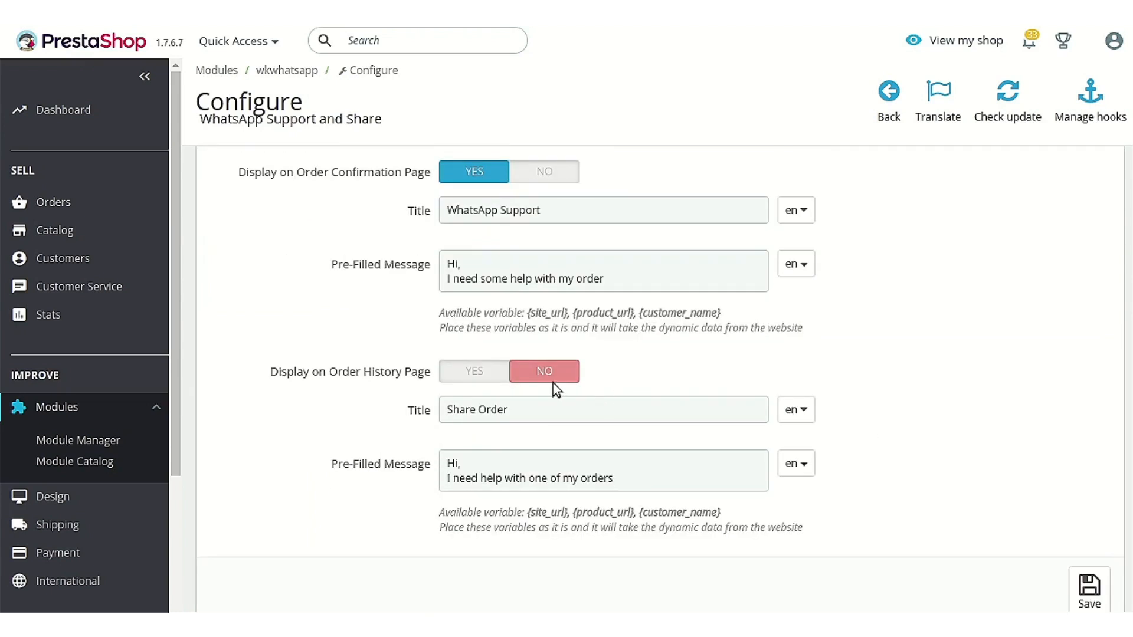
pyautogui.click(464, 373)
# Compare the order history settings of the support and share button sections and save the configuration
pyautogui.scroll(1, 561, 407)
pyautogui.scroll(10, 564, 416)
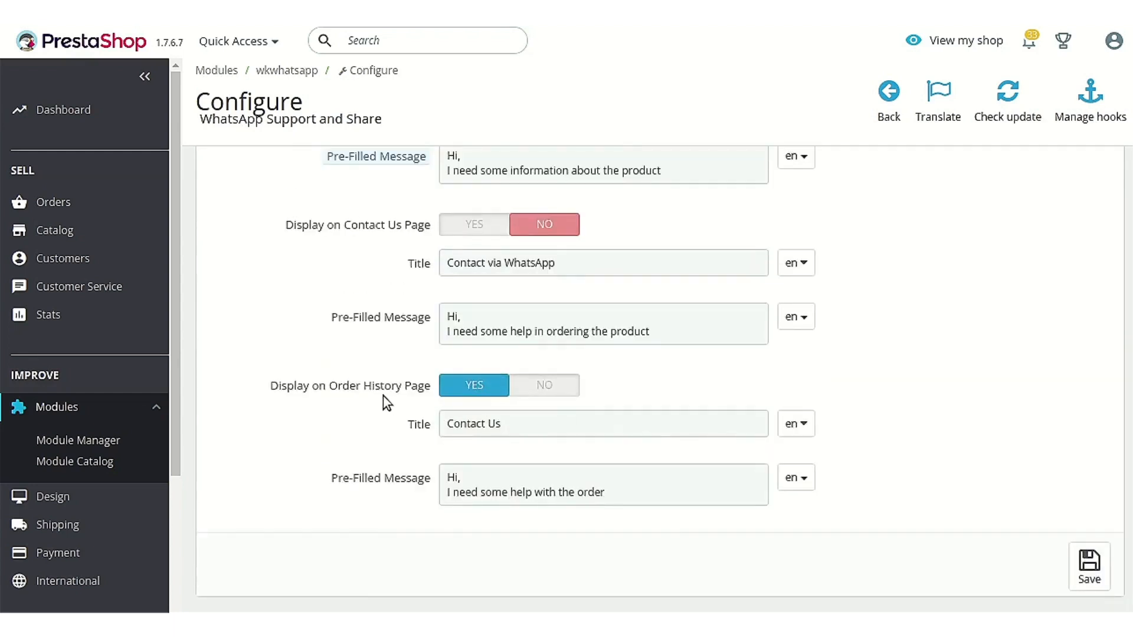
pyautogui.scroll(-9, 506, 470)
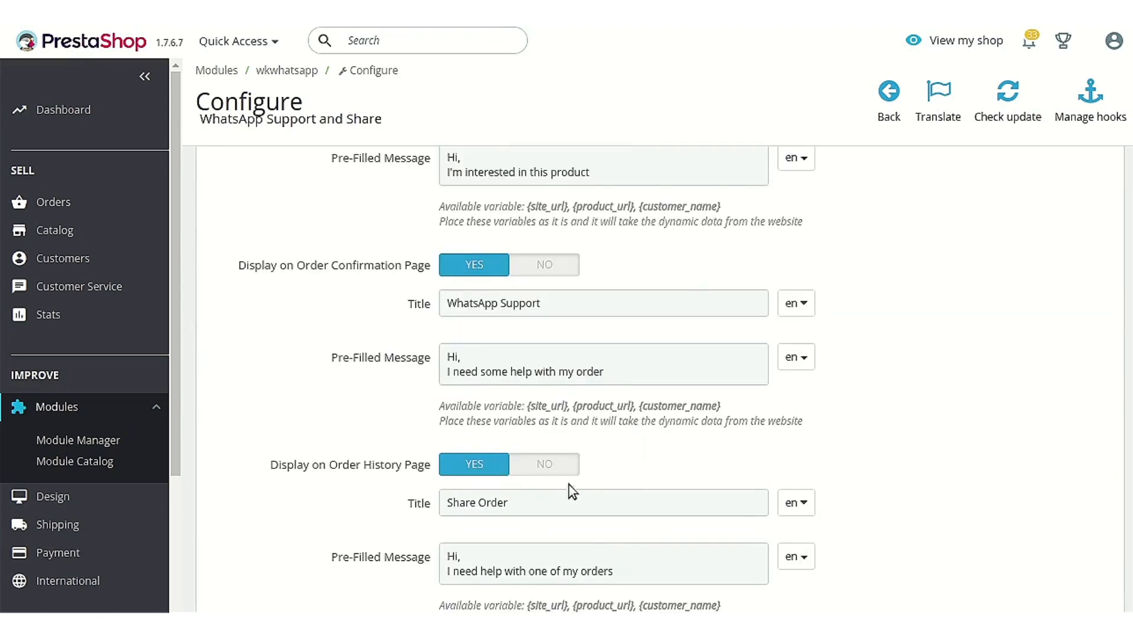
pyautogui.scroll(8, 586, 487)
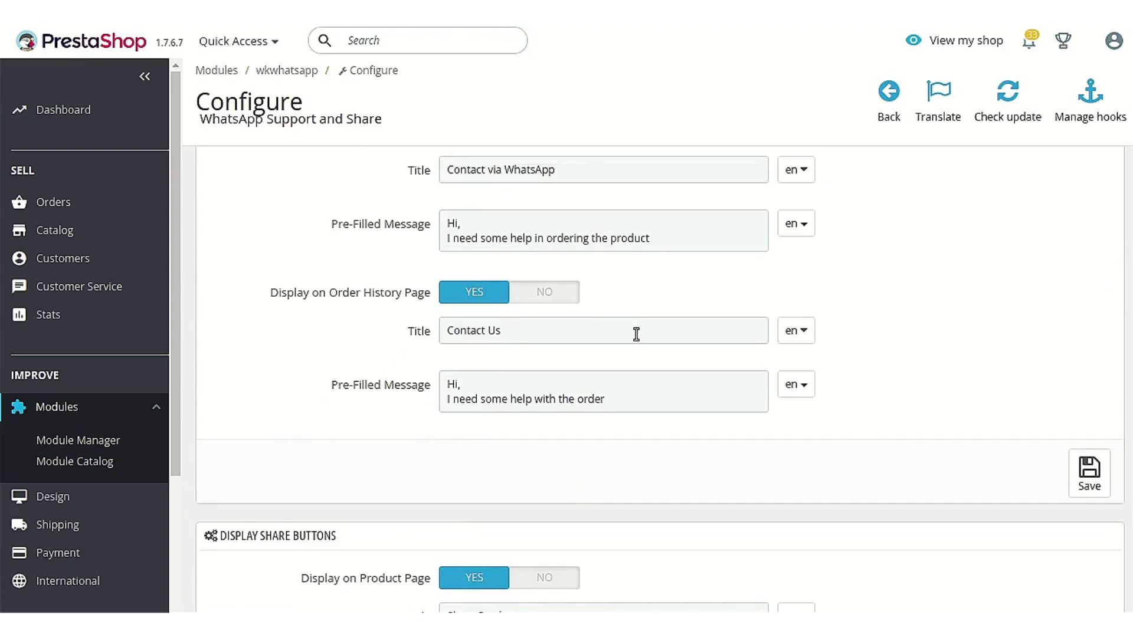
pyautogui.scroll(6, 620, 326)
pyautogui.scroll(-5, 621, 328)
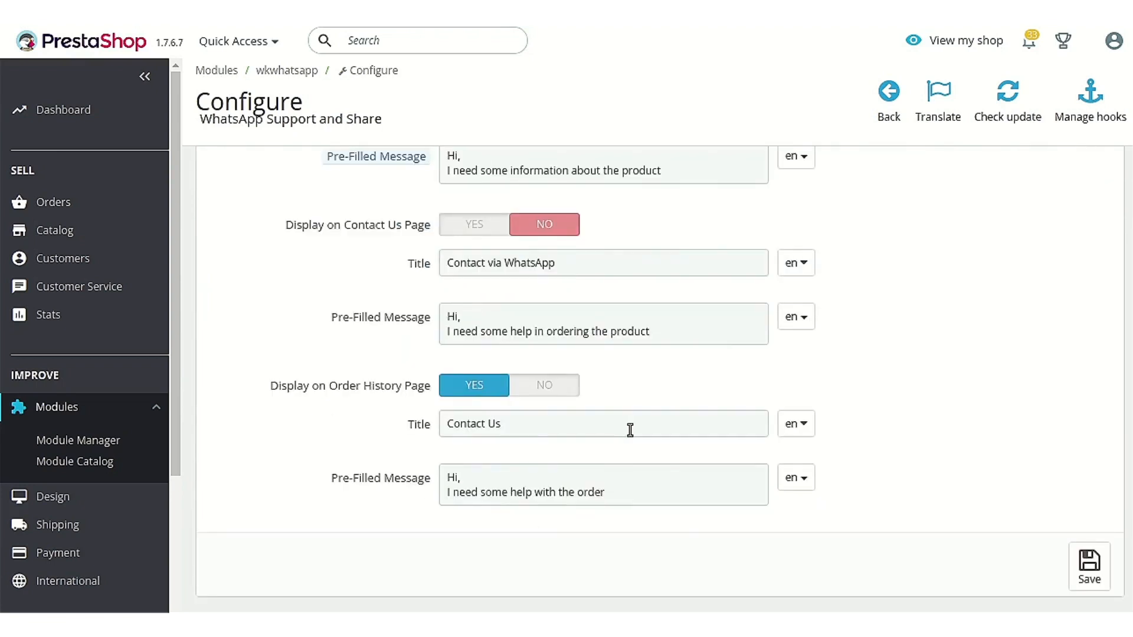
pyautogui.scroll(-10, 631, 430)
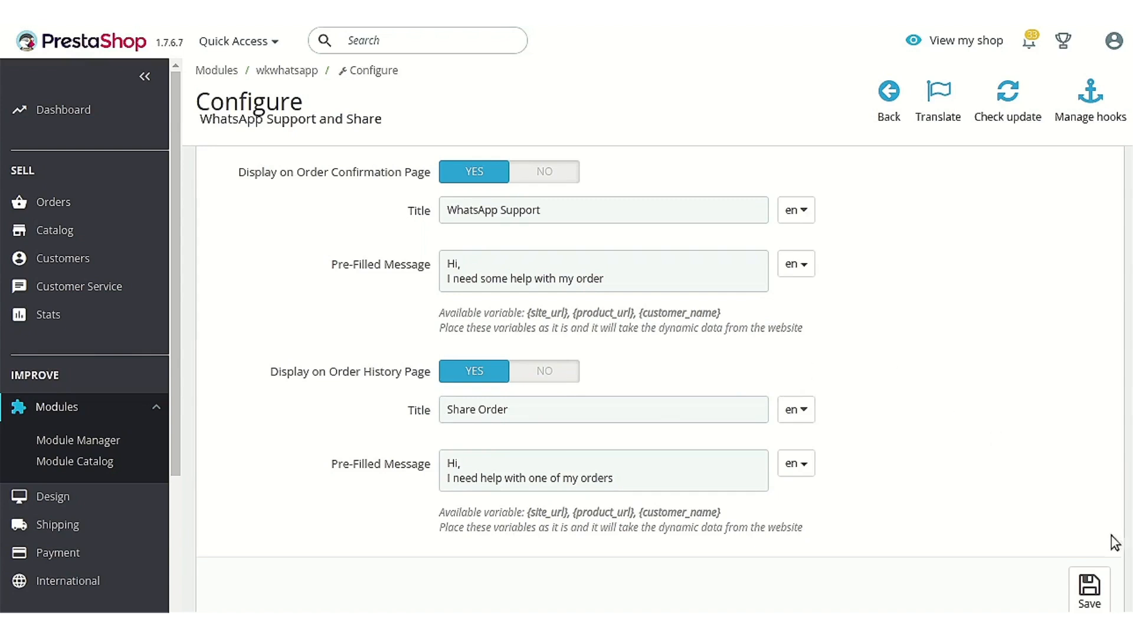
pyautogui.click(1089, 590)
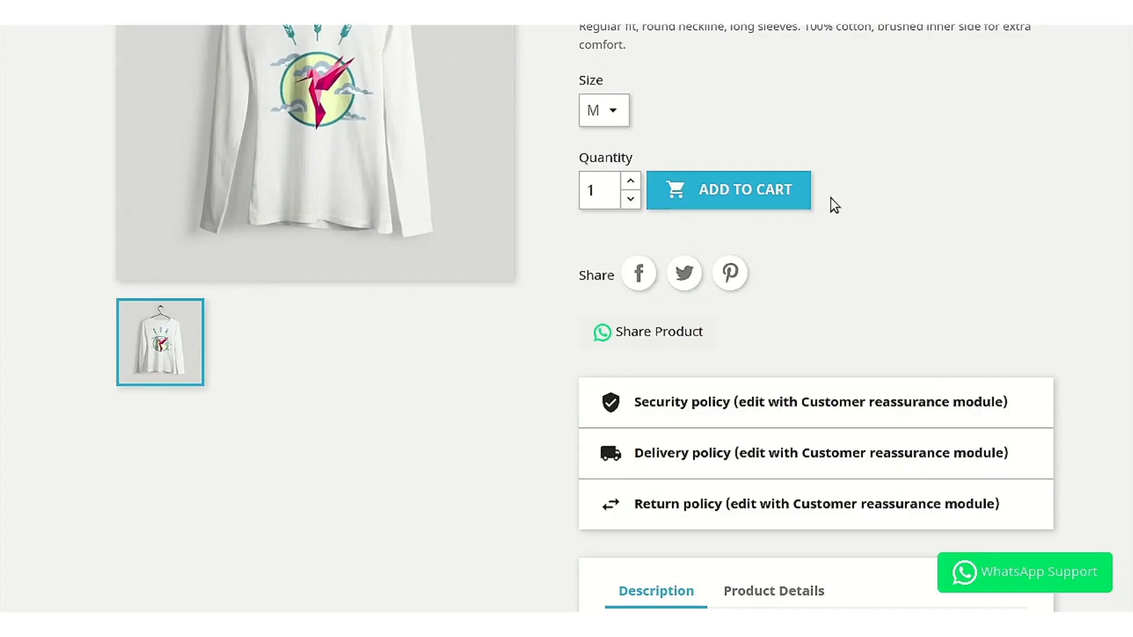
# In the storefront, add one Hummingbird printed sweater in size M to the cart and proceed to the shopping cart
pyautogui.scroll(2, 847, 248)
pyautogui.click(760, 286)
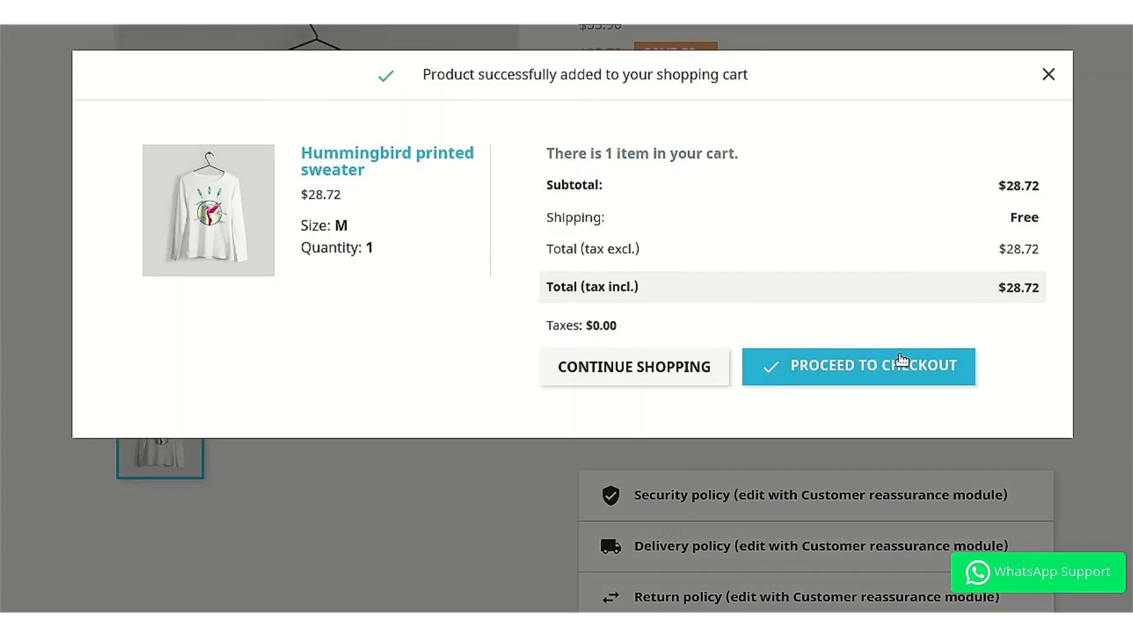
pyautogui.click(894, 366)
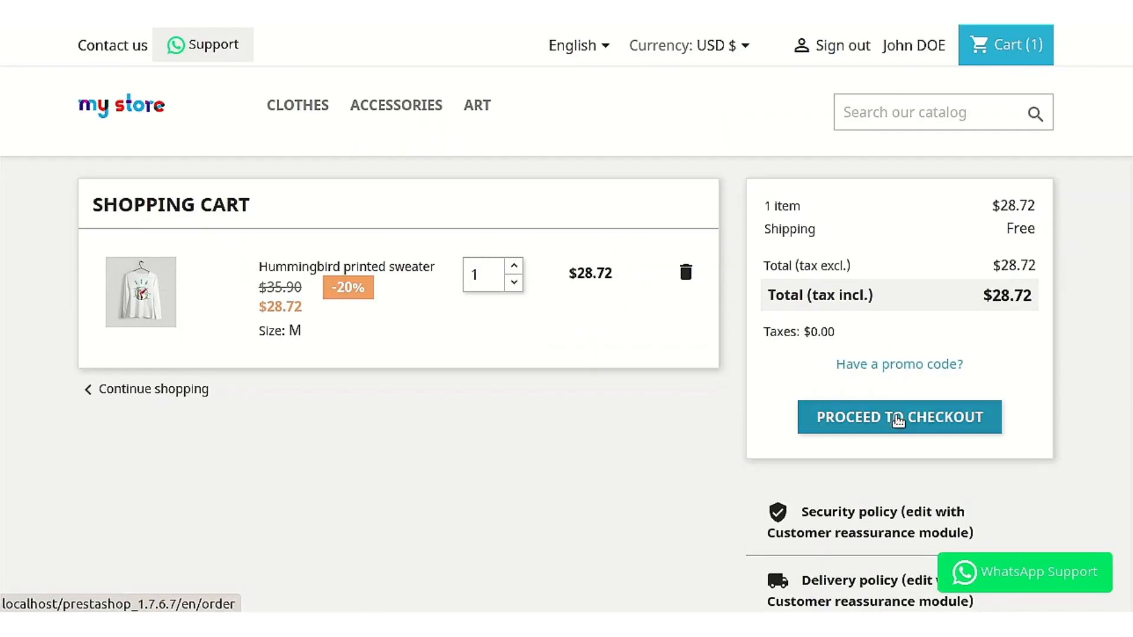
# Proceed to checkout and confirm the saved United States address as the delivery address
pyautogui.click(894, 416)
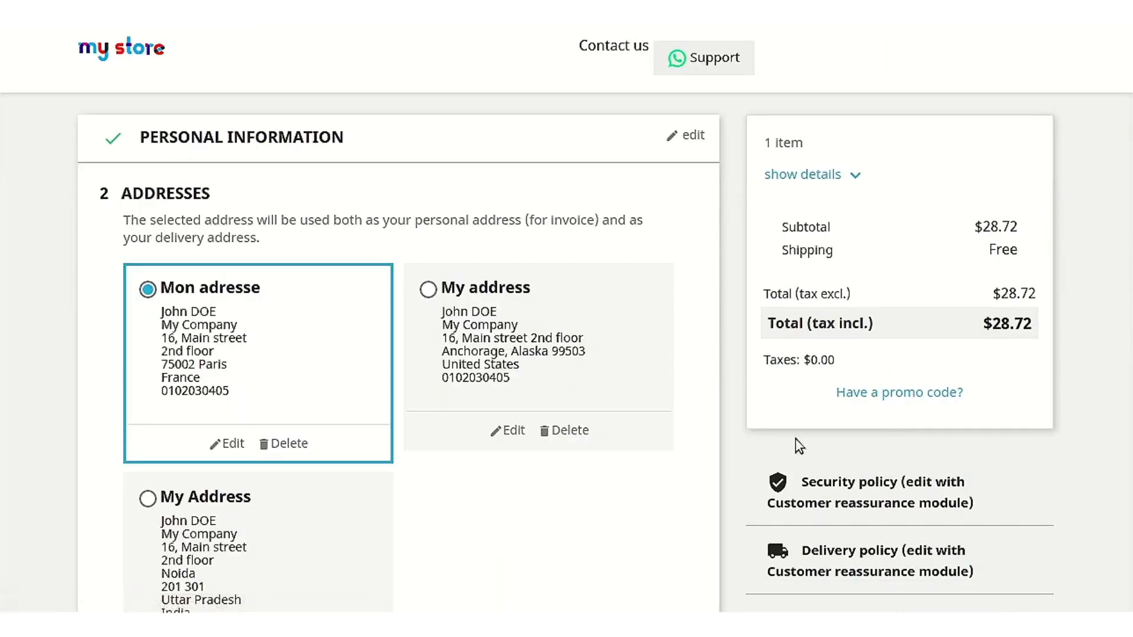
pyautogui.click(473, 394)
pyautogui.scroll(-6, 473, 354)
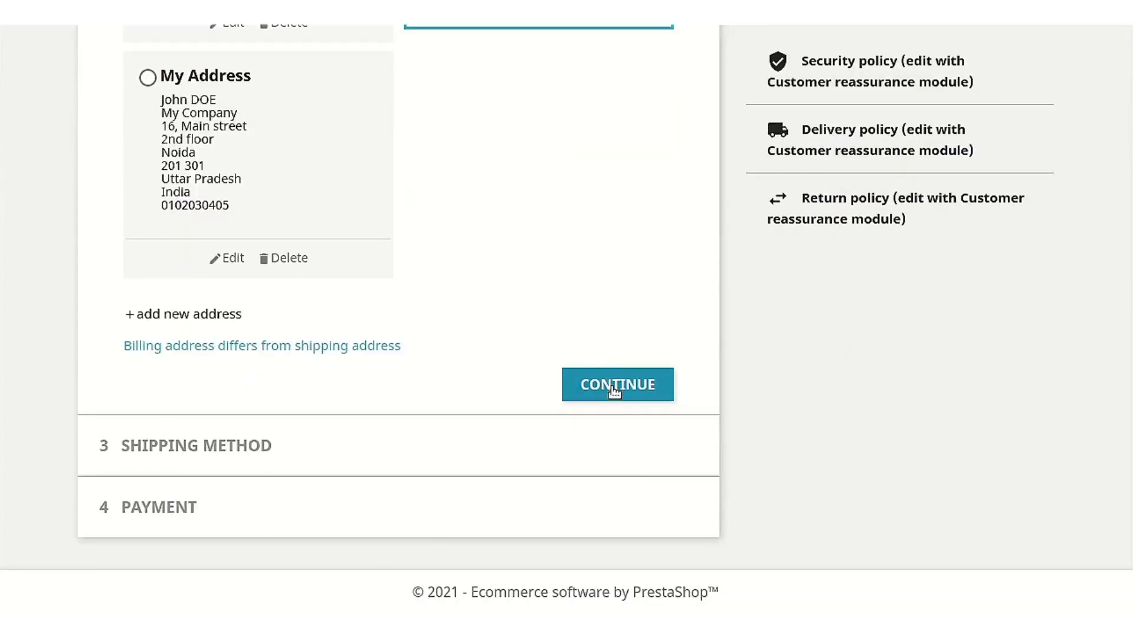
pyautogui.click(614, 391)
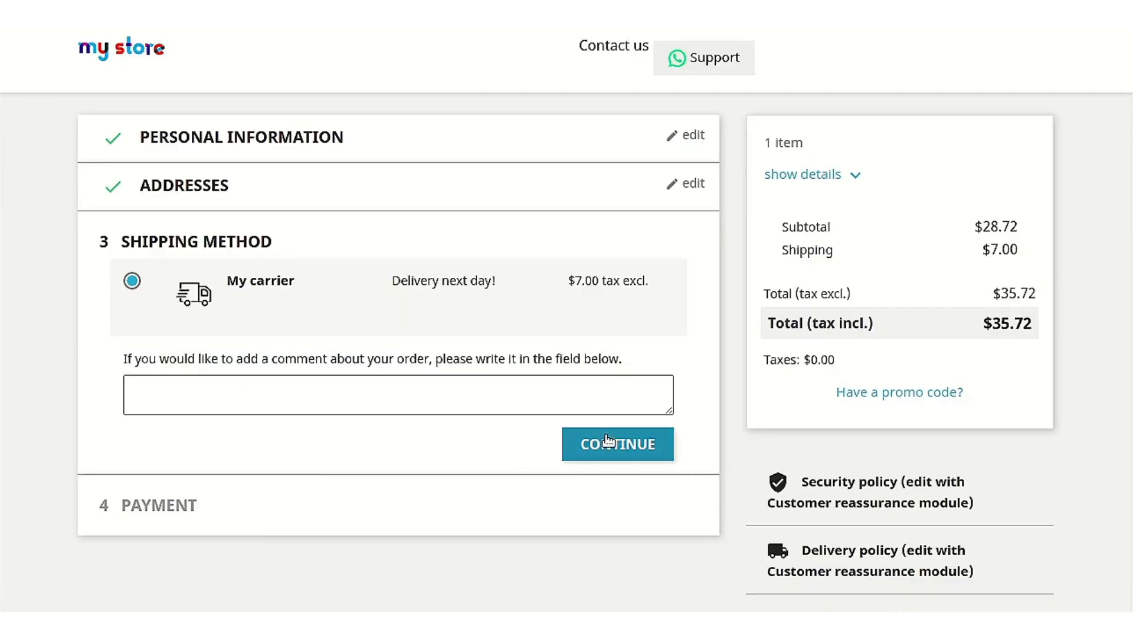
# Accept the My carrier shipping method and place the order with Cash on Delivery, agreeing to the terms of service
pyautogui.click(606, 444)
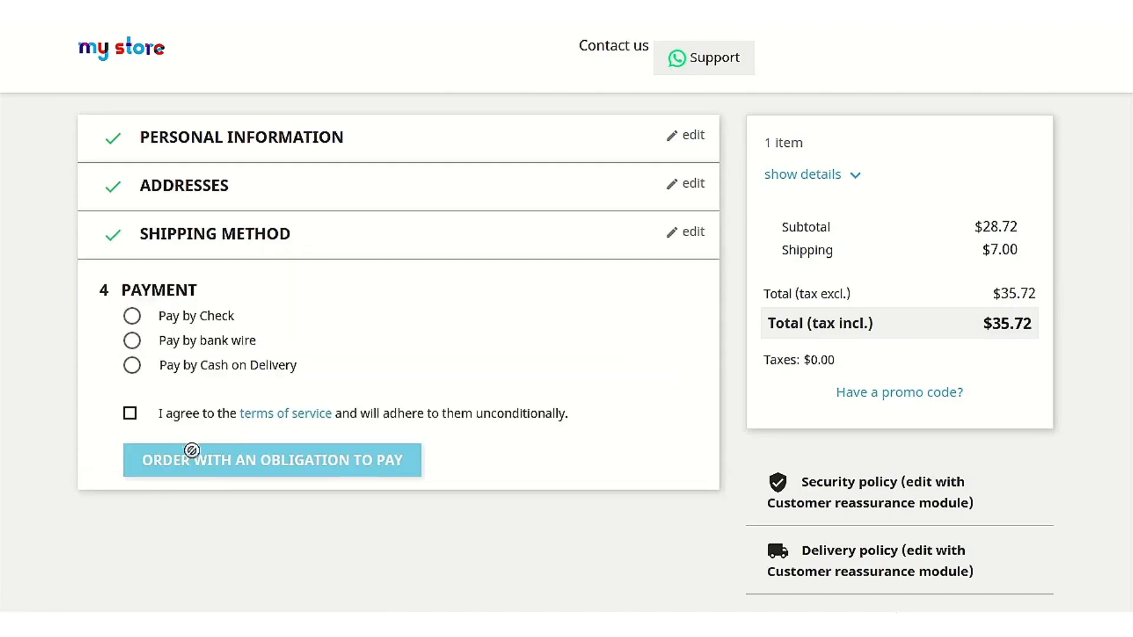
pyautogui.click(132, 366)
pyautogui.click(129, 459)
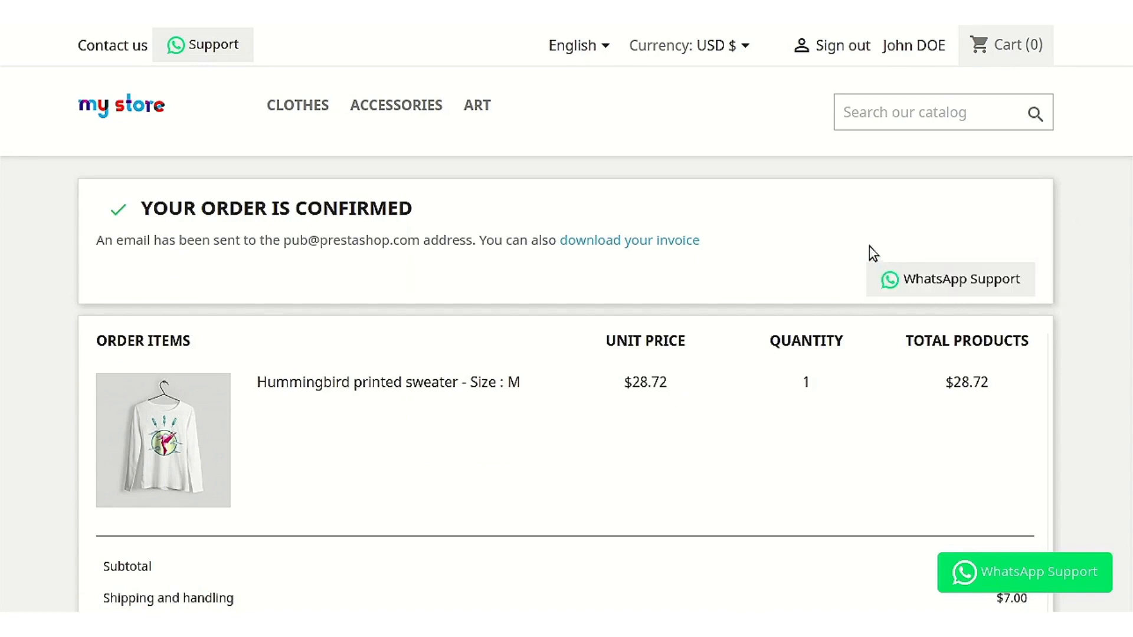
# Review the order confirmation page, and open the newest order's details from the account's order history to check its WhatsApp buttons
pyautogui.scroll(-10, 852, 240)
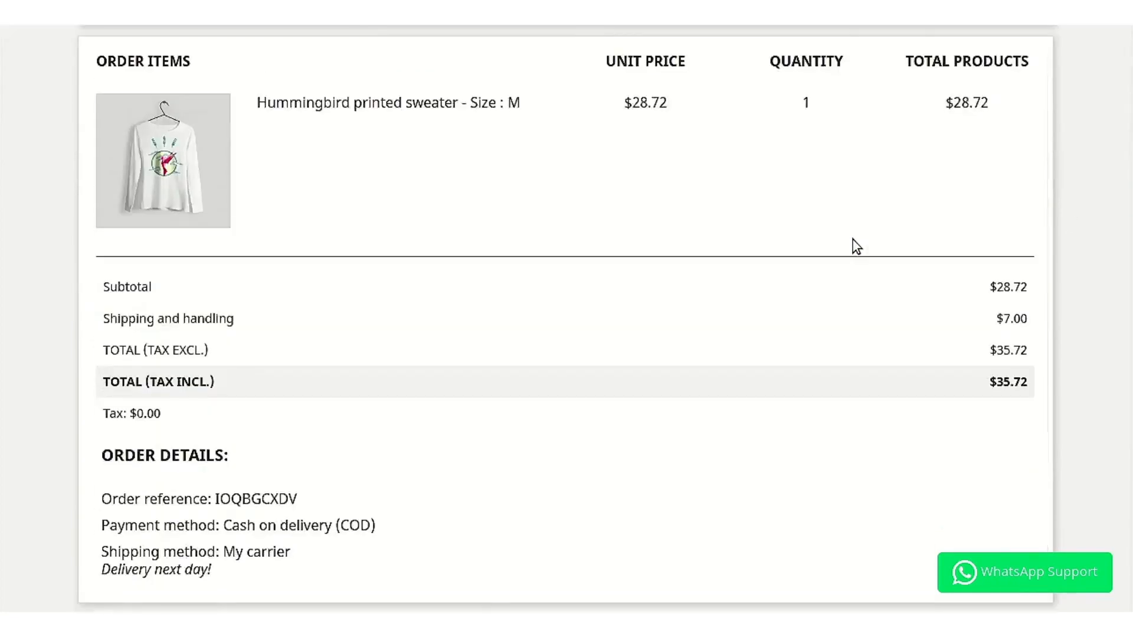
pyautogui.scroll(5, 855, 252)
pyautogui.scroll(5, 869, 280)
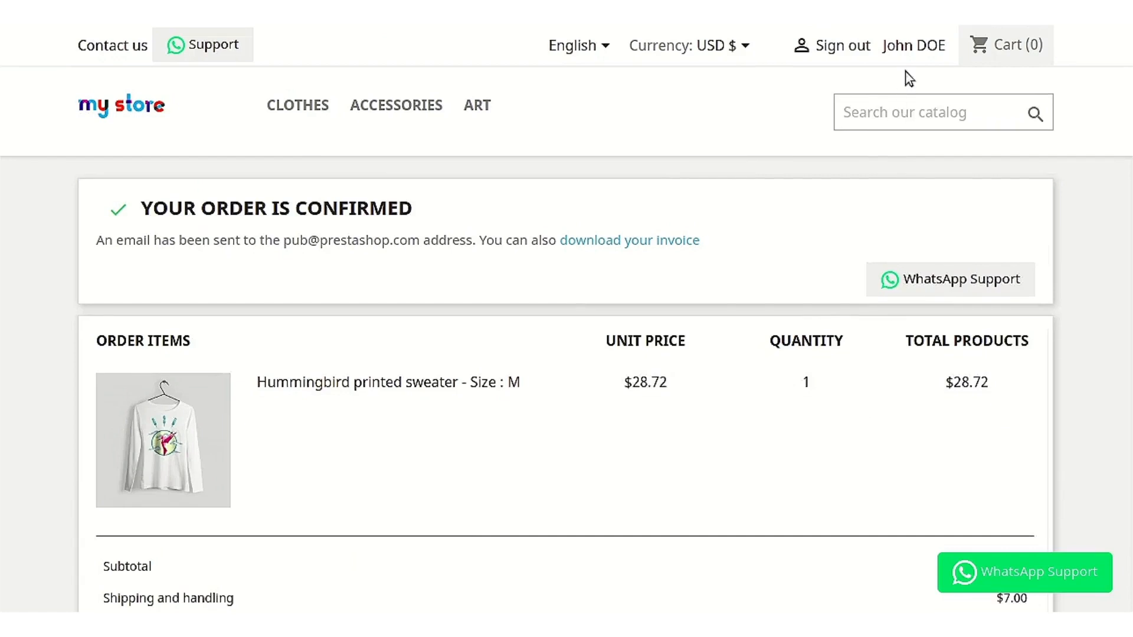
pyautogui.click(916, 48)
pyautogui.click(936, 244)
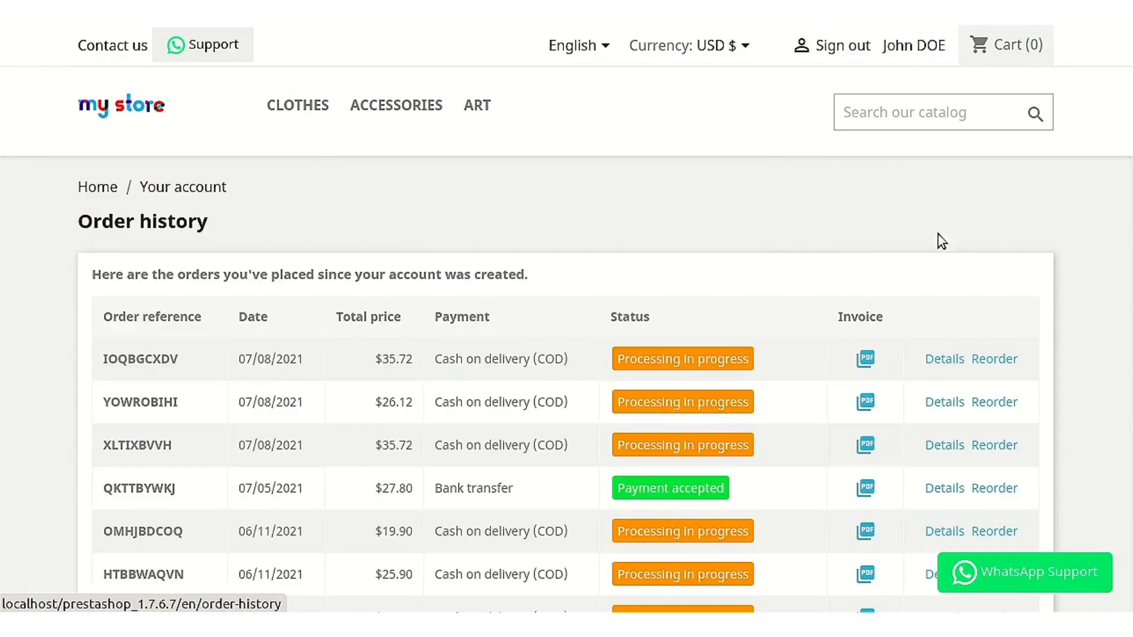
pyautogui.click(942, 360)
pyautogui.scroll(-7, 760, 339)
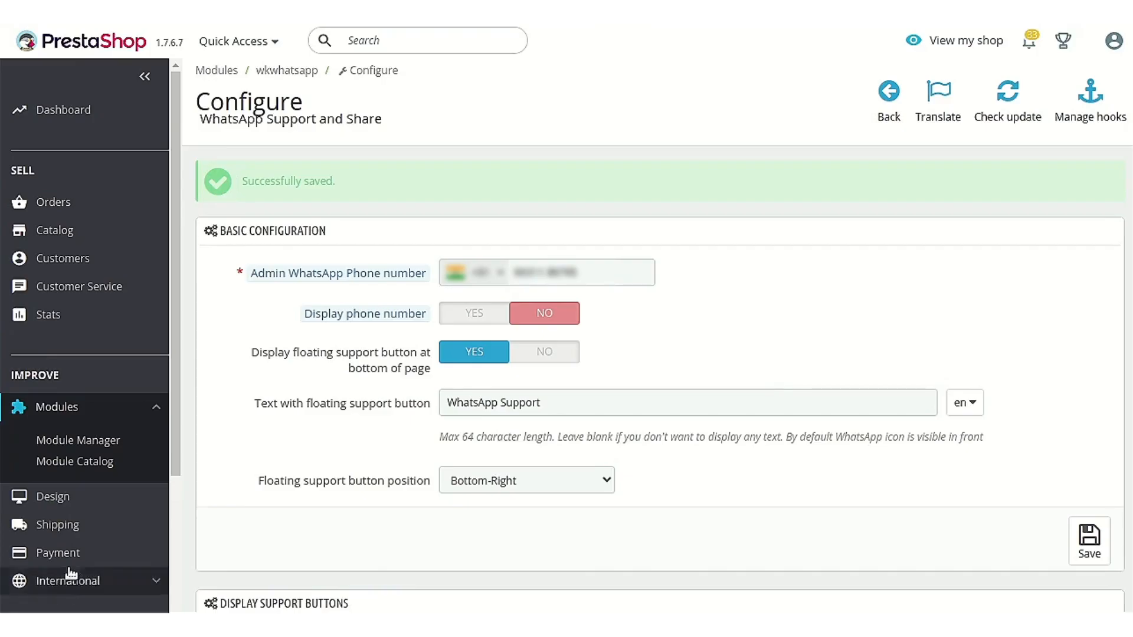
# Switch to the back office and open the WhatsApp Support module's list of support agents
pyautogui.scroll(-4, 126, 577)
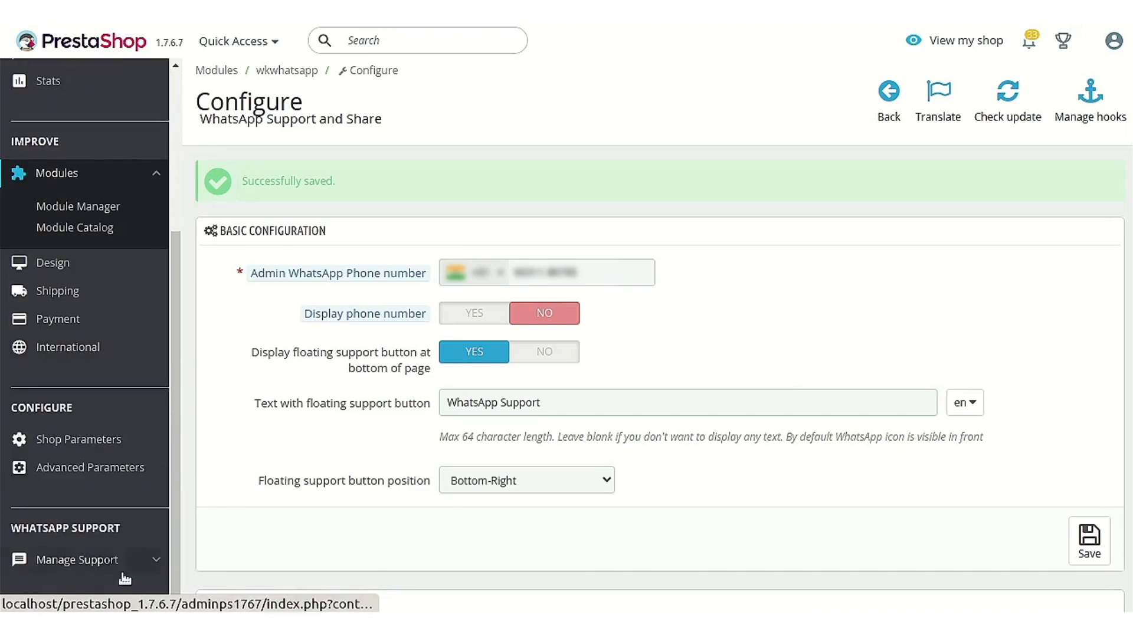
pyautogui.click(152, 560)
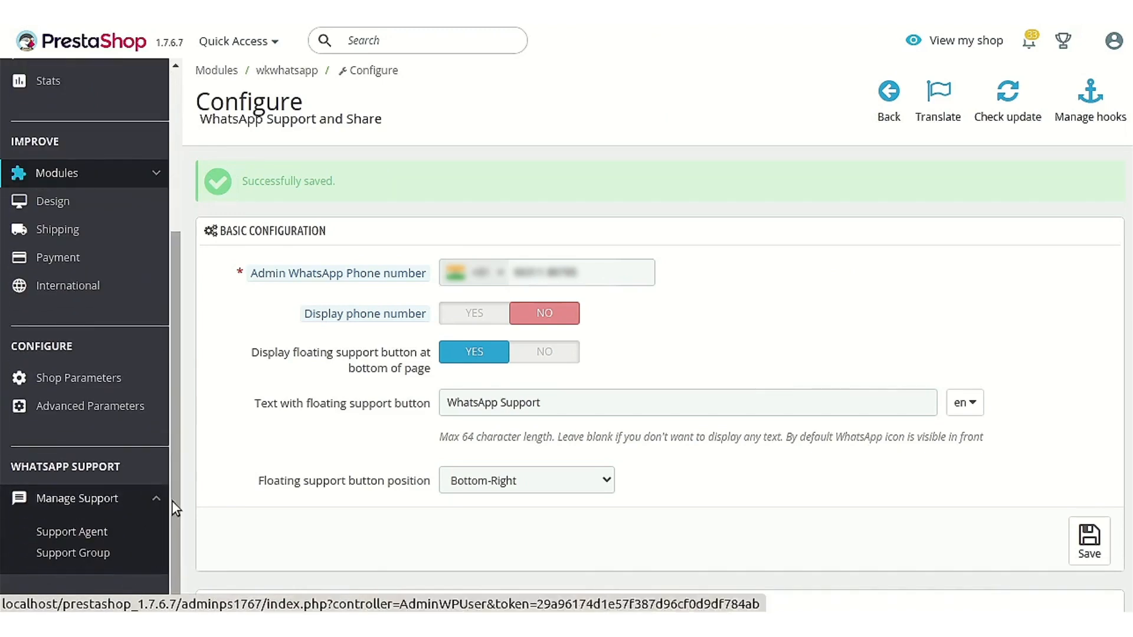
pyautogui.scroll(-5, 172, 500)
pyautogui.click(126, 532)
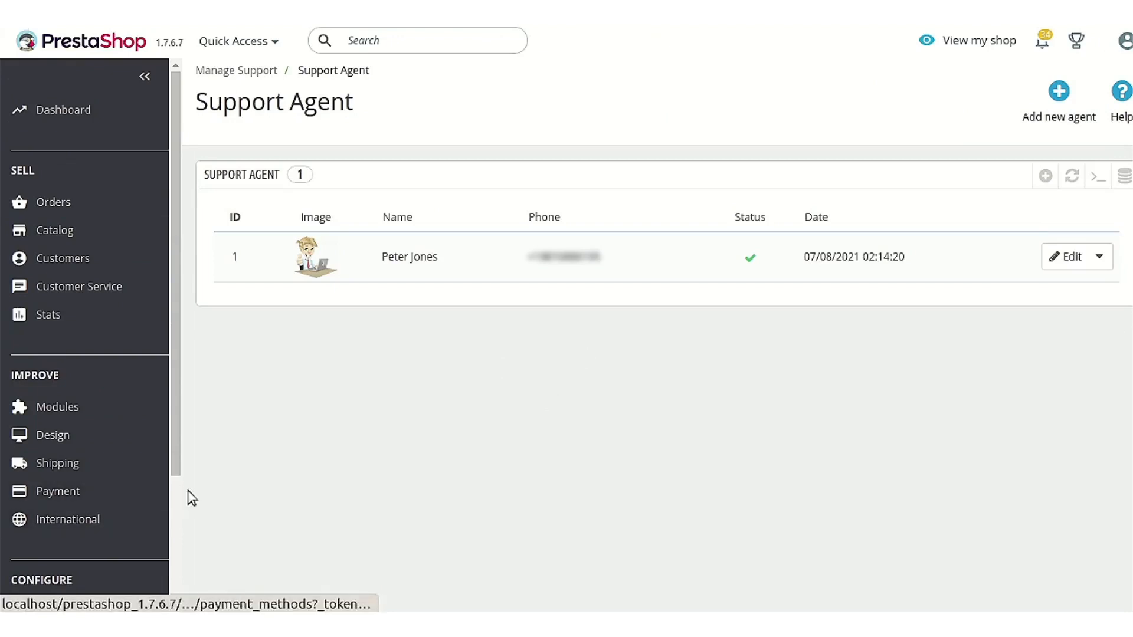
pyautogui.scroll(-4, 136, 561)
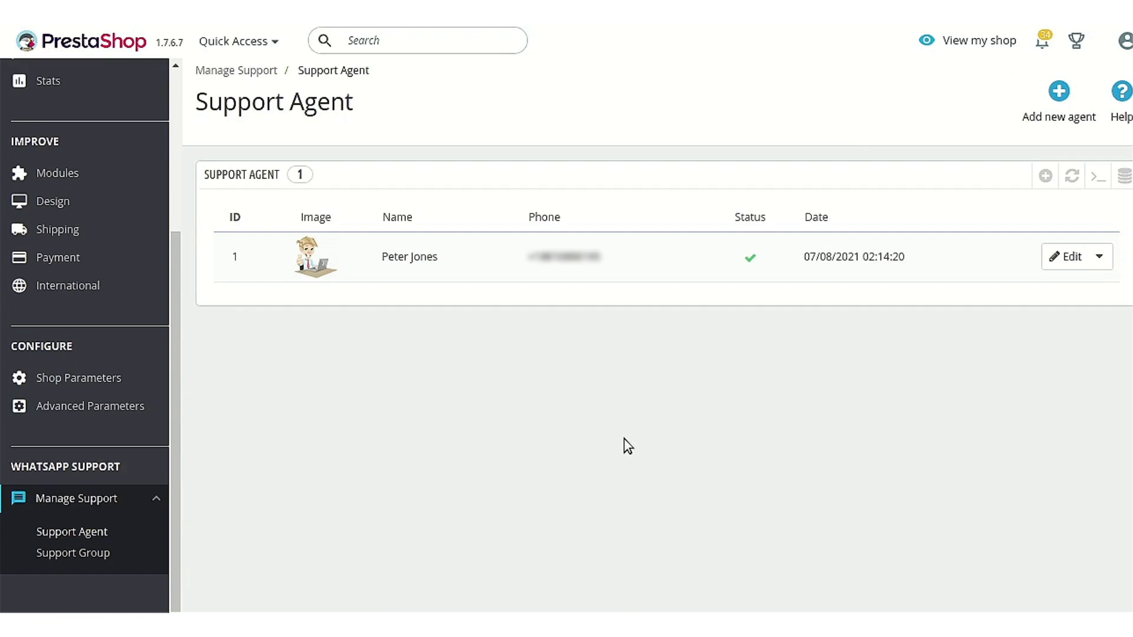
# Open the form for adding a new support agent and look over its fields
pyautogui.click(1054, 97)
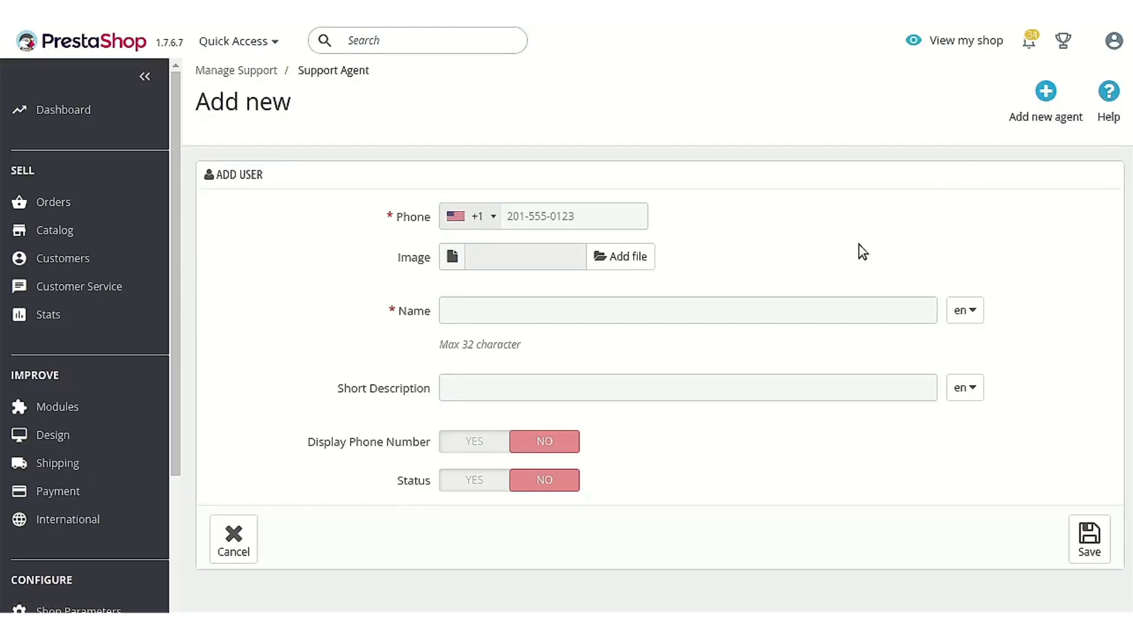
pyautogui.click(592, 221)
pyautogui.click(720, 248)
pyautogui.click(1044, 90)
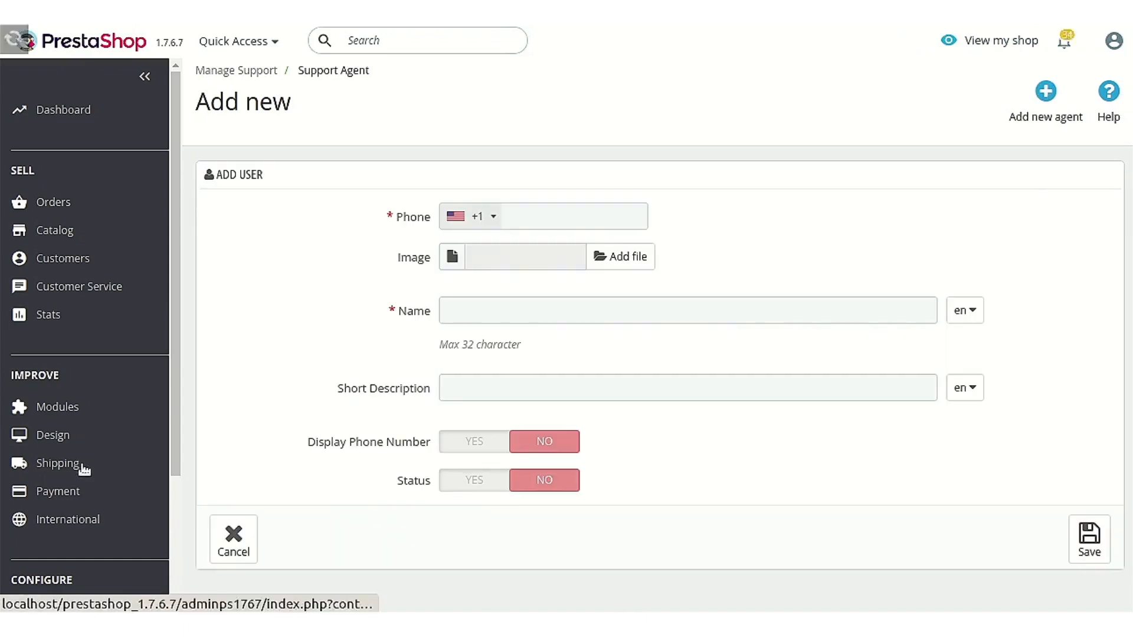
# Open the Support Group list and bring up the form for adding a new group
pyautogui.scroll(-4, 88, 472)
pyautogui.click(95, 551)
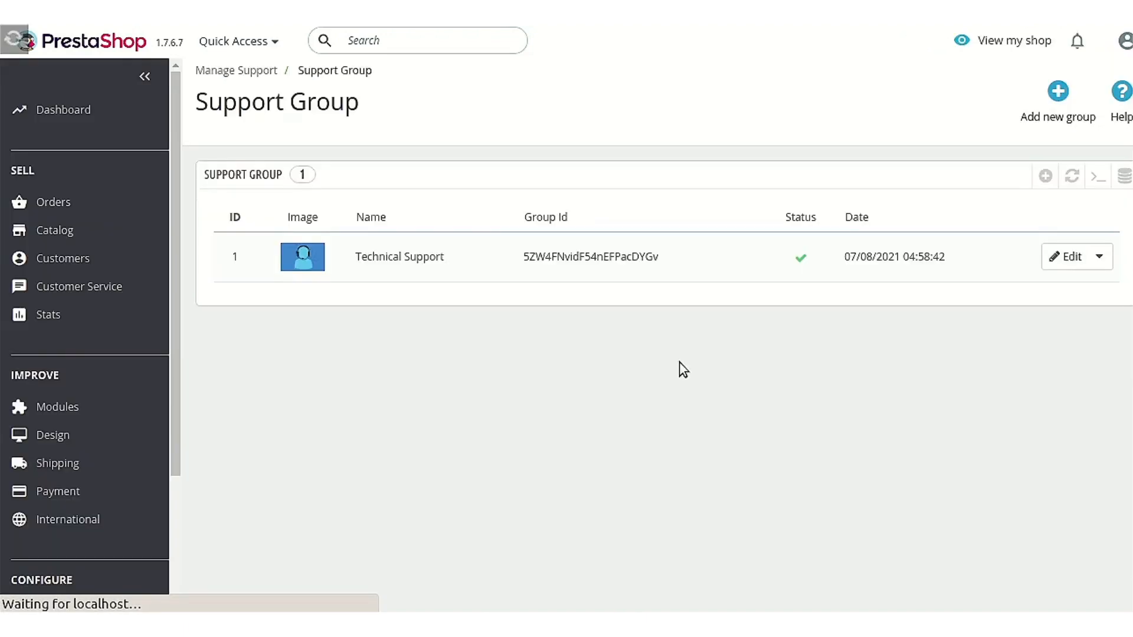
pyautogui.click(1057, 102)
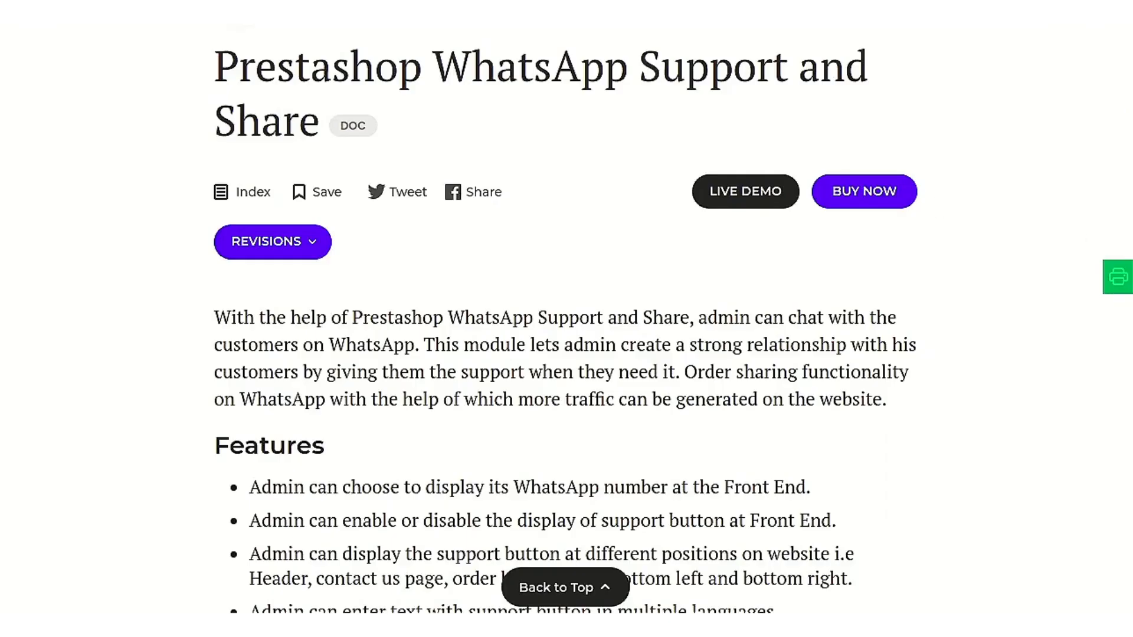
# Switch to the module's documentation page and look through its support agent and WhatsApp Web chat sections
pyautogui.scroll(-15, 1062, 293)
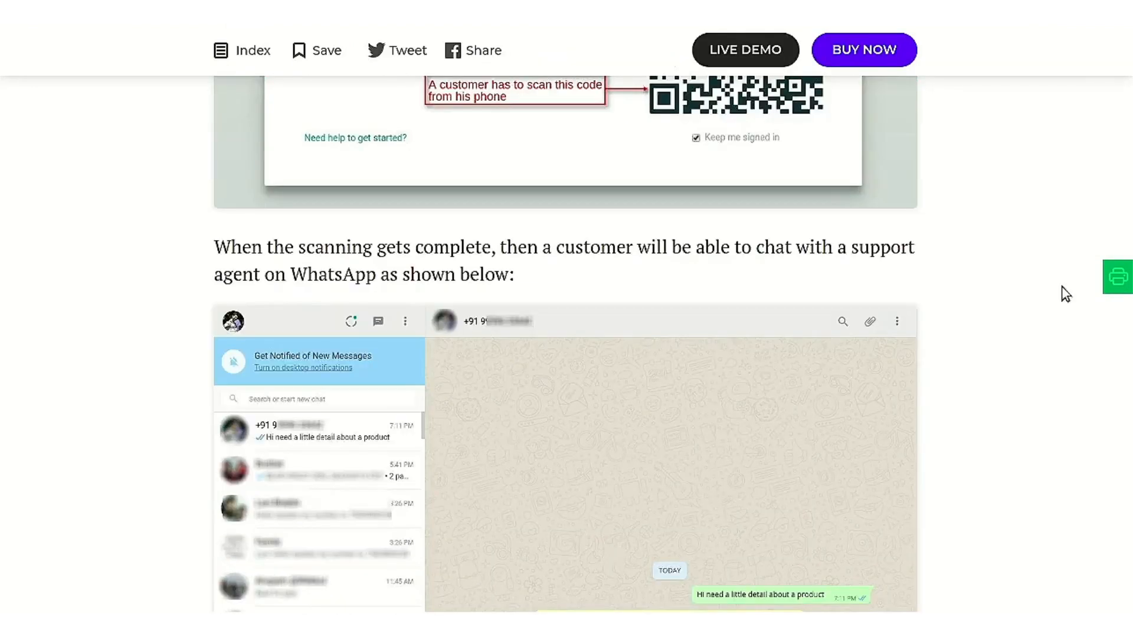
pyautogui.scroll(2, 892, 319)
pyautogui.scroll(8, 894, 319)
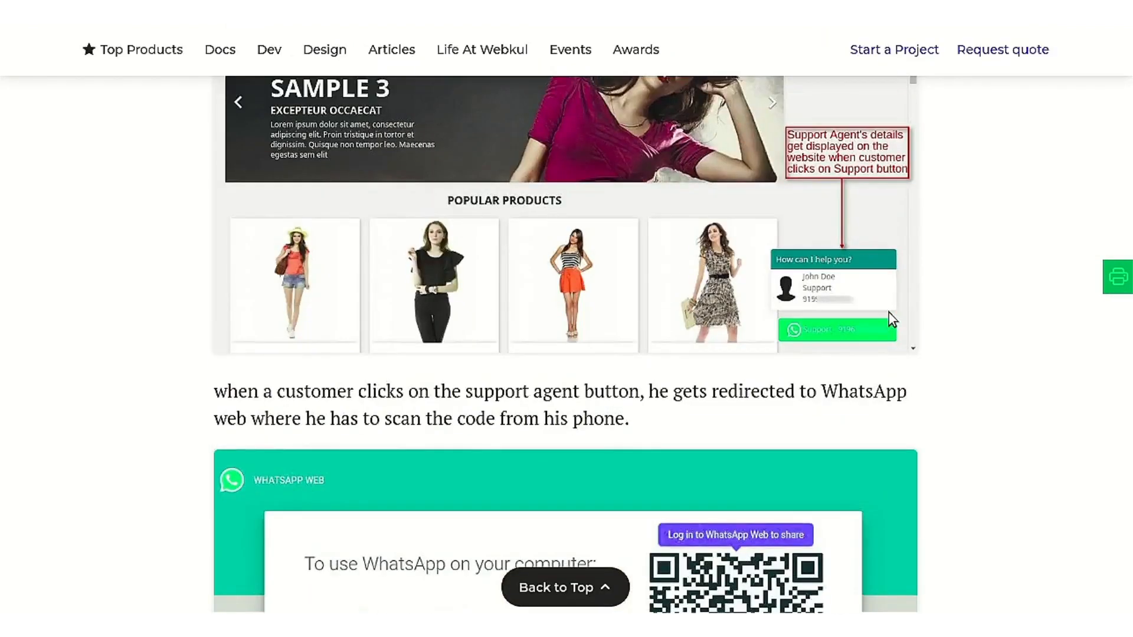
pyautogui.scroll(15, 888, 312)
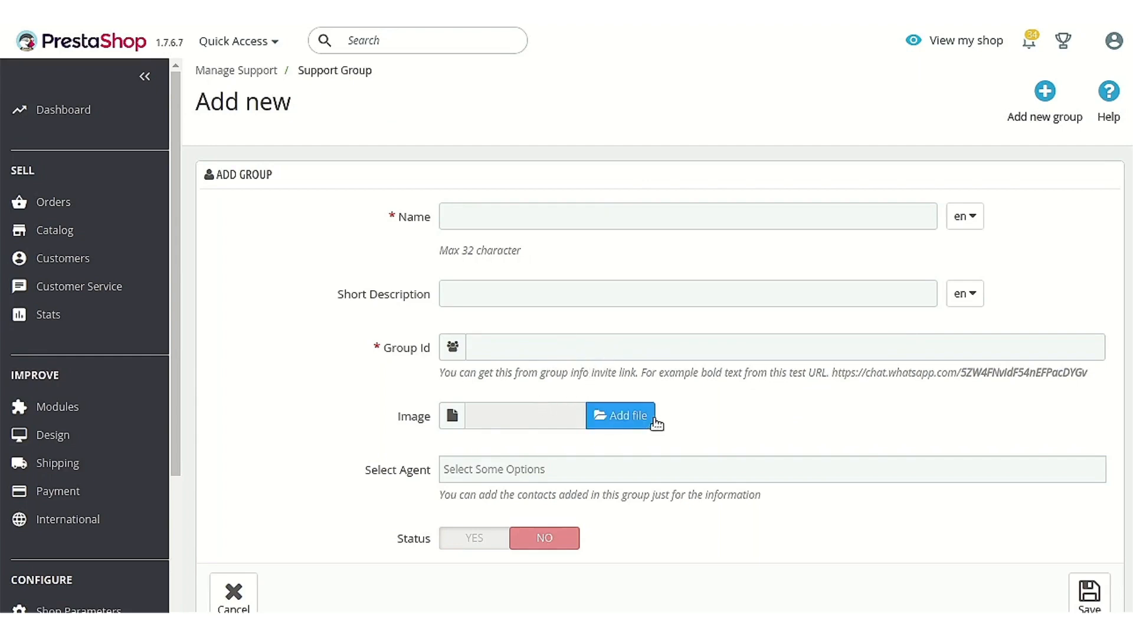
# Examine the selectable agents in the new support group form, and return to the Support Group list without saving
pyautogui.click(663, 461)
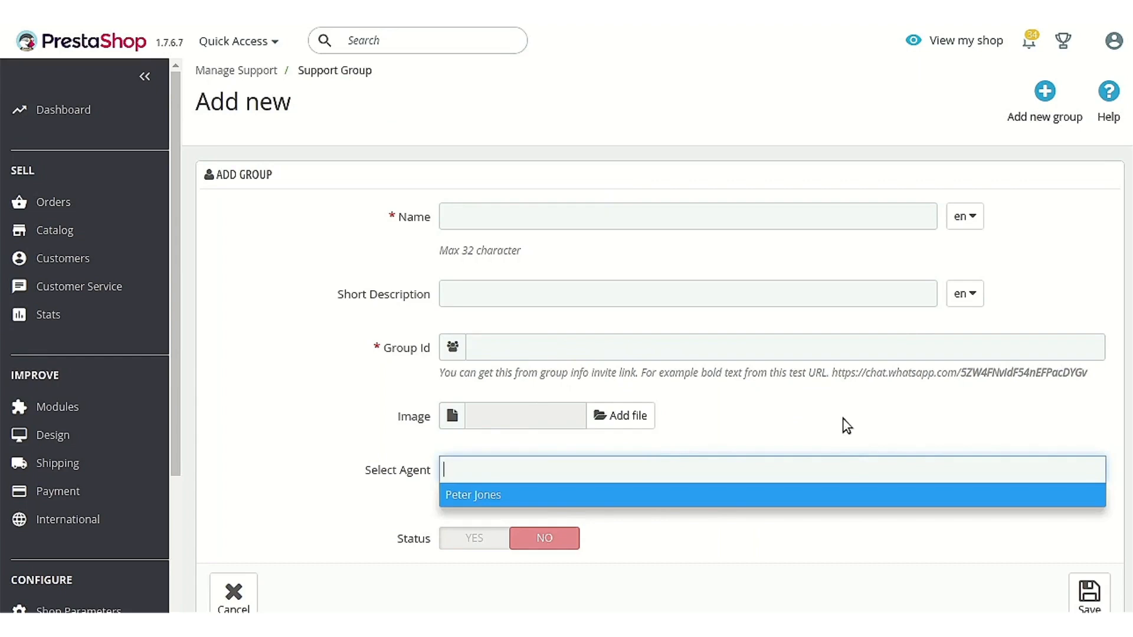
pyautogui.click(824, 468)
pyautogui.click(820, 474)
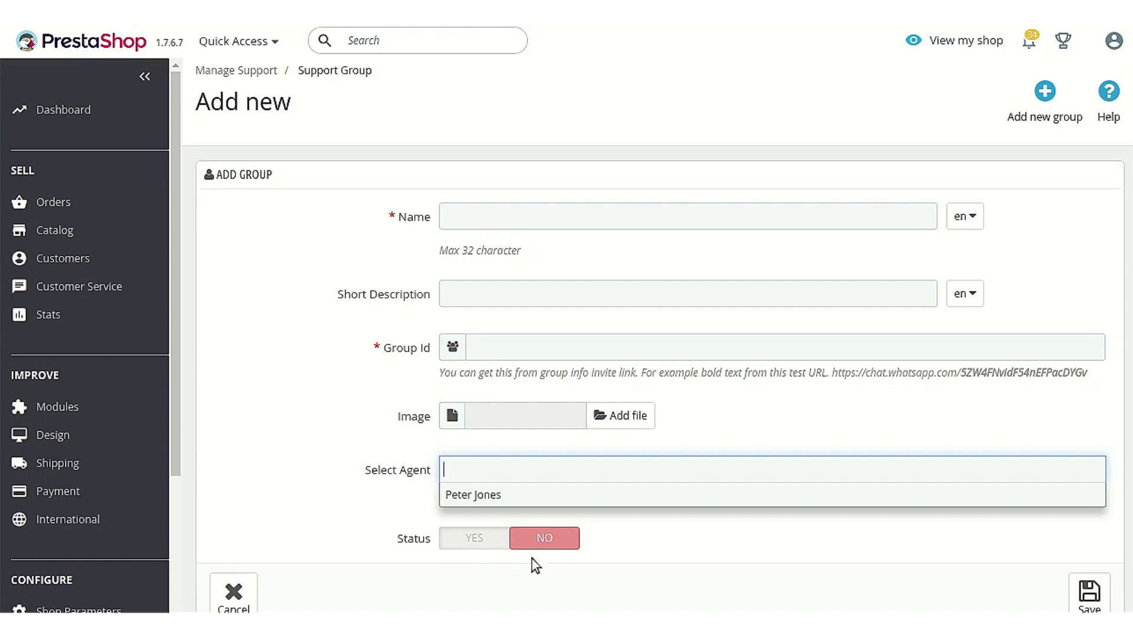
pyautogui.click(328, 74)
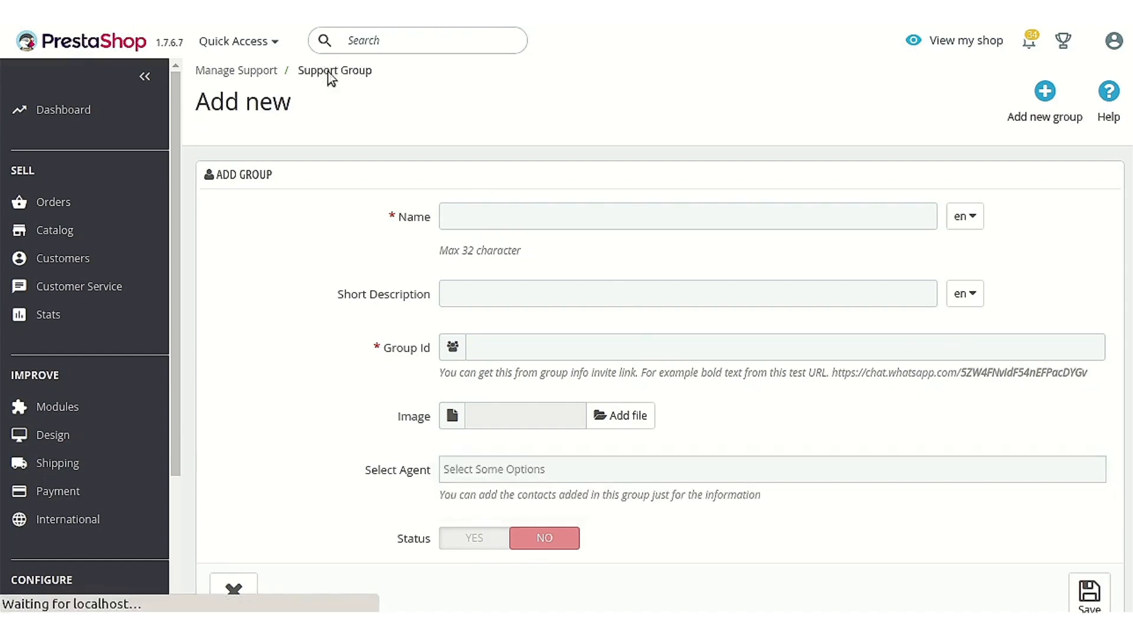